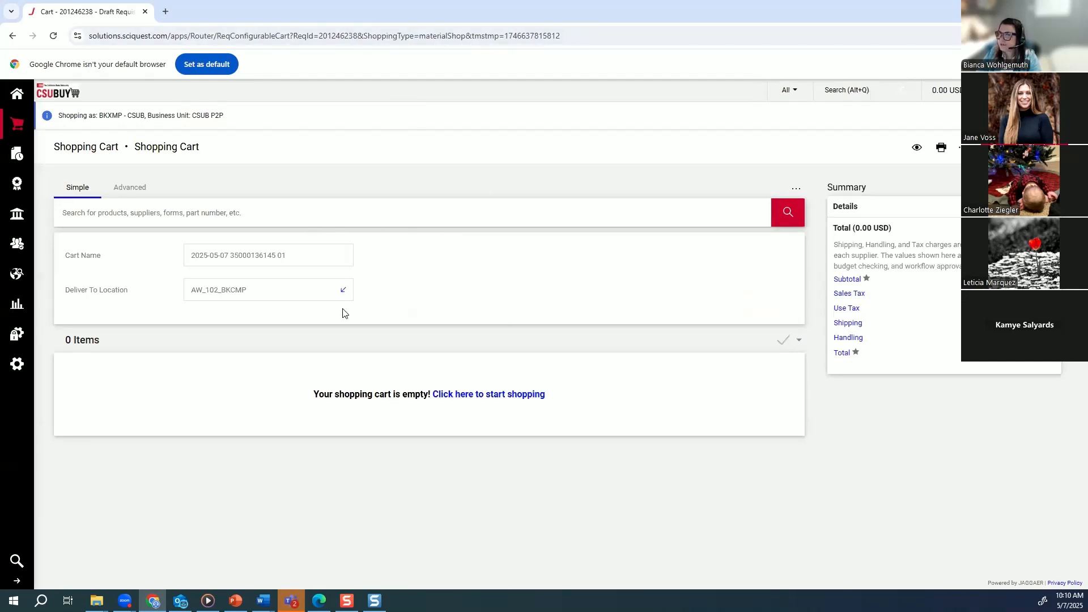
Rename the shopping cart as "GLS FY 25-26 Blanket".
triple_click(194, 262)
key("BackSpace")
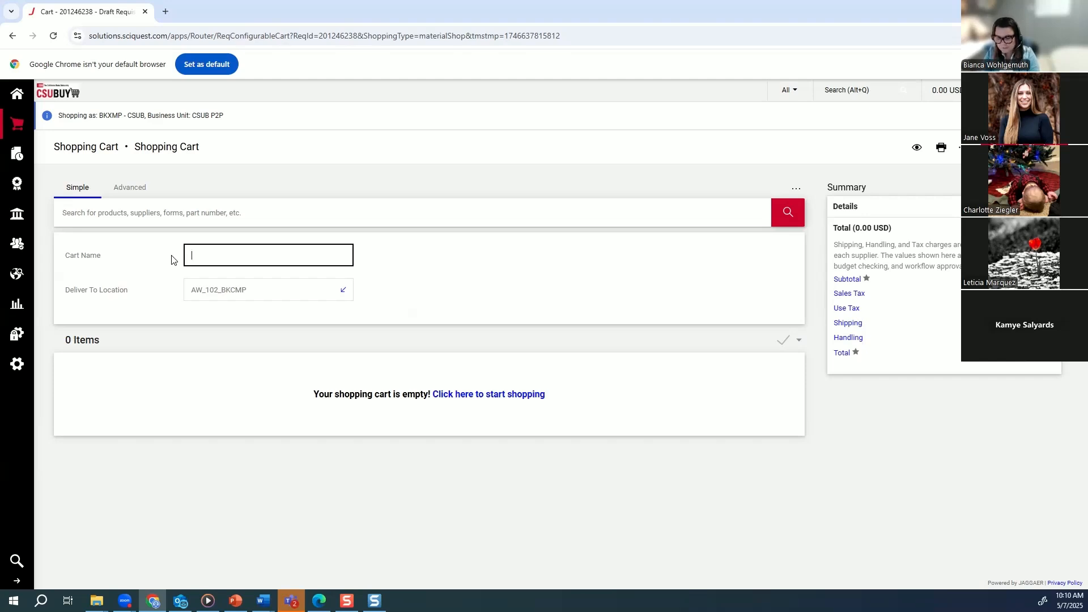
type("GL")
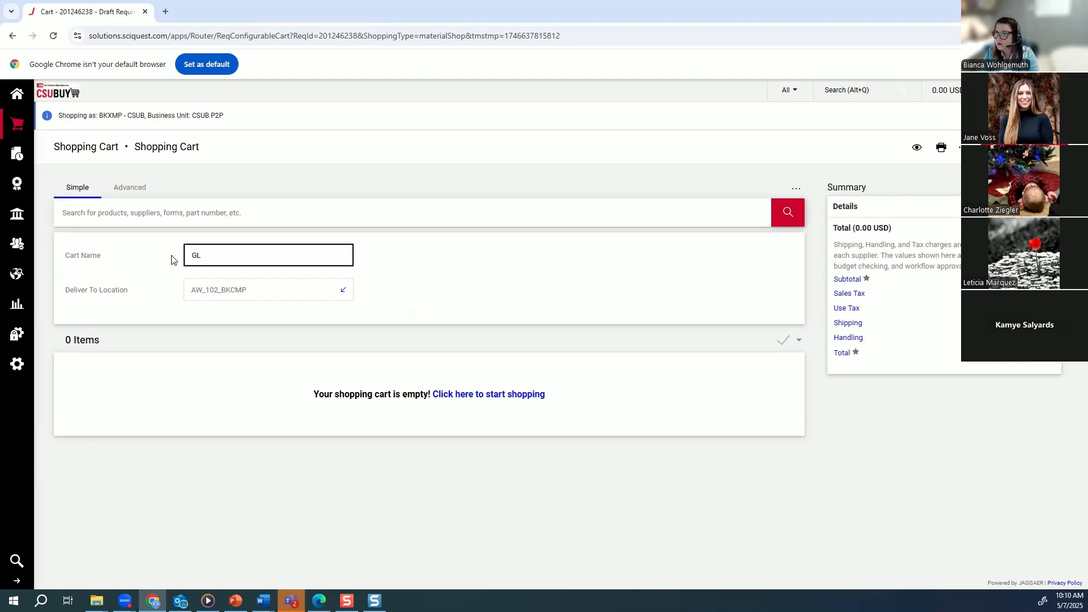
type("AS")
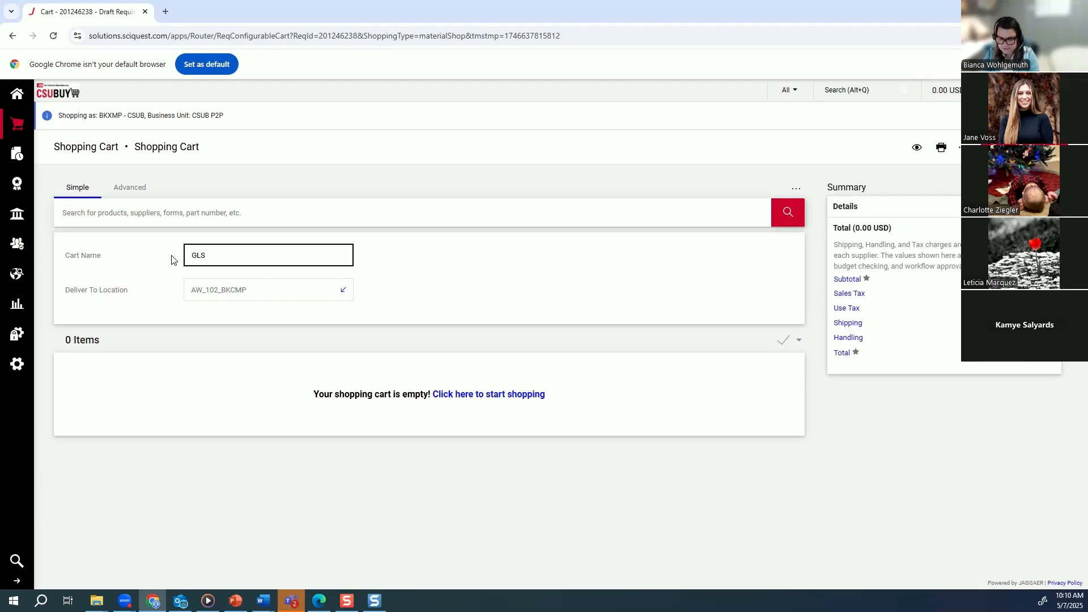
type(" FY 25-56")
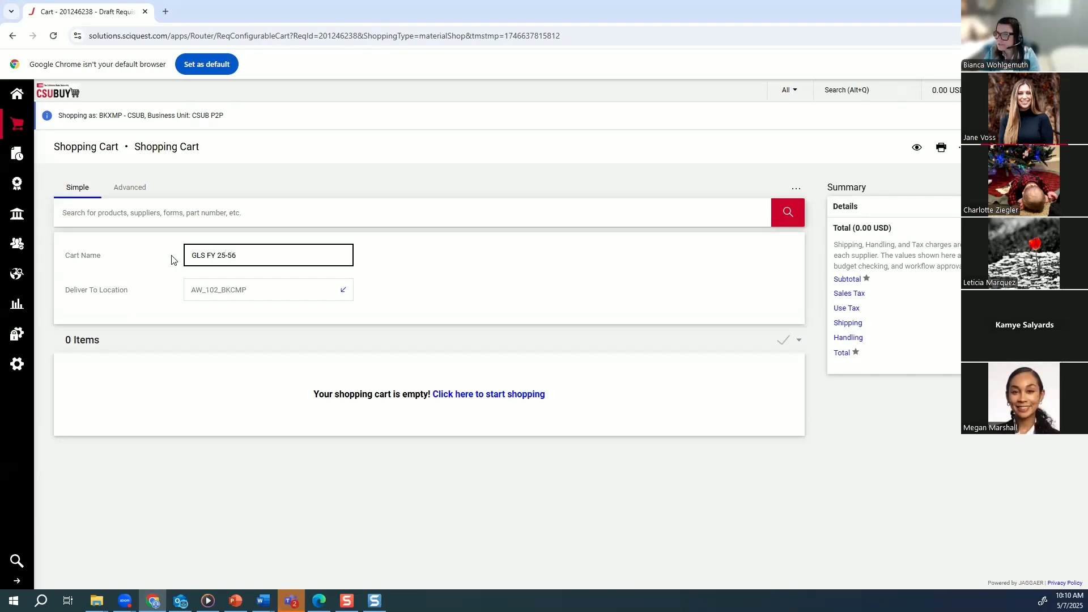
key("BackSpace")
key("BackSpace")
type("56")
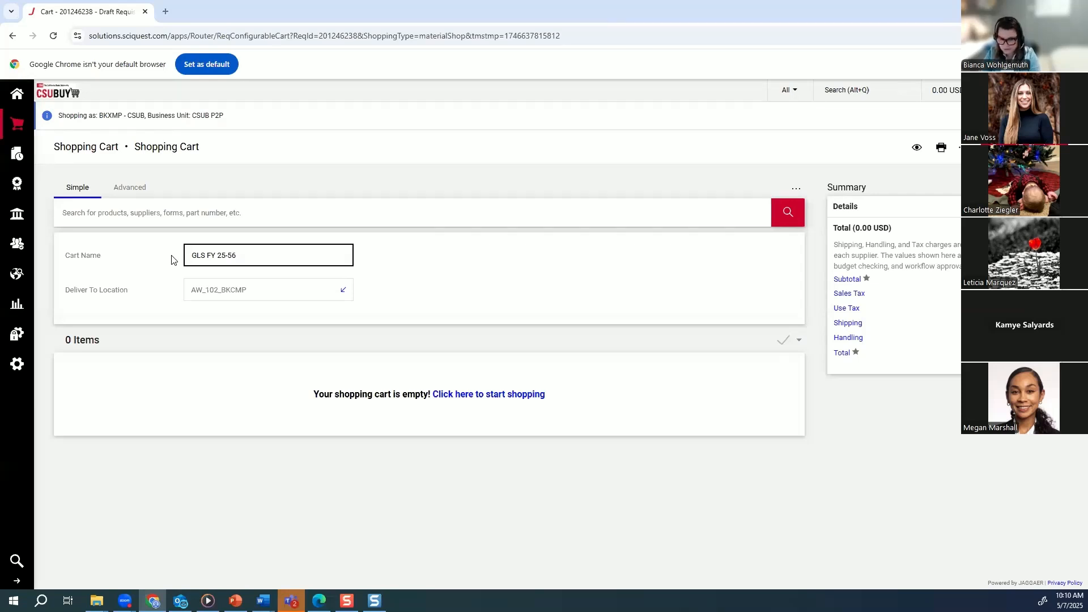
type(" BLa")
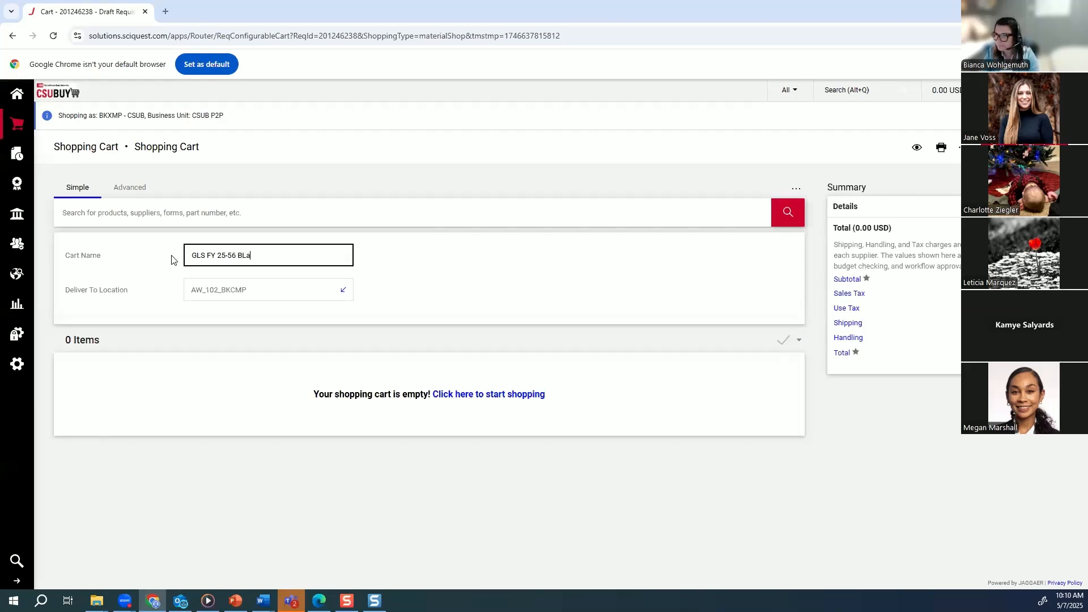
key("BackSpace")
key("BackSpace")
type("lanket")
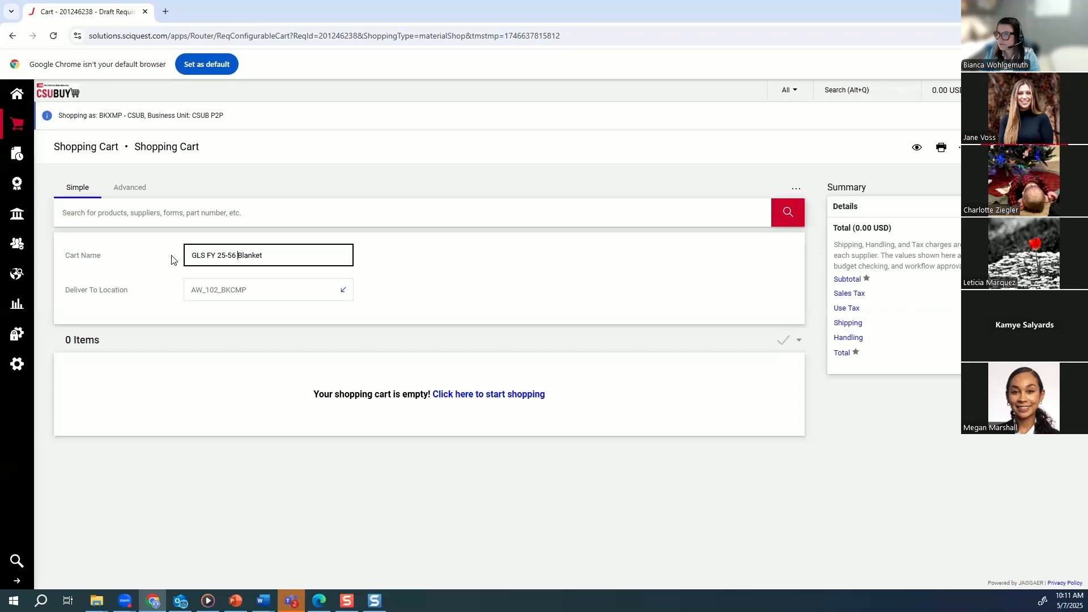
key("BackSpace")
type("2")
left_click(404, 277)
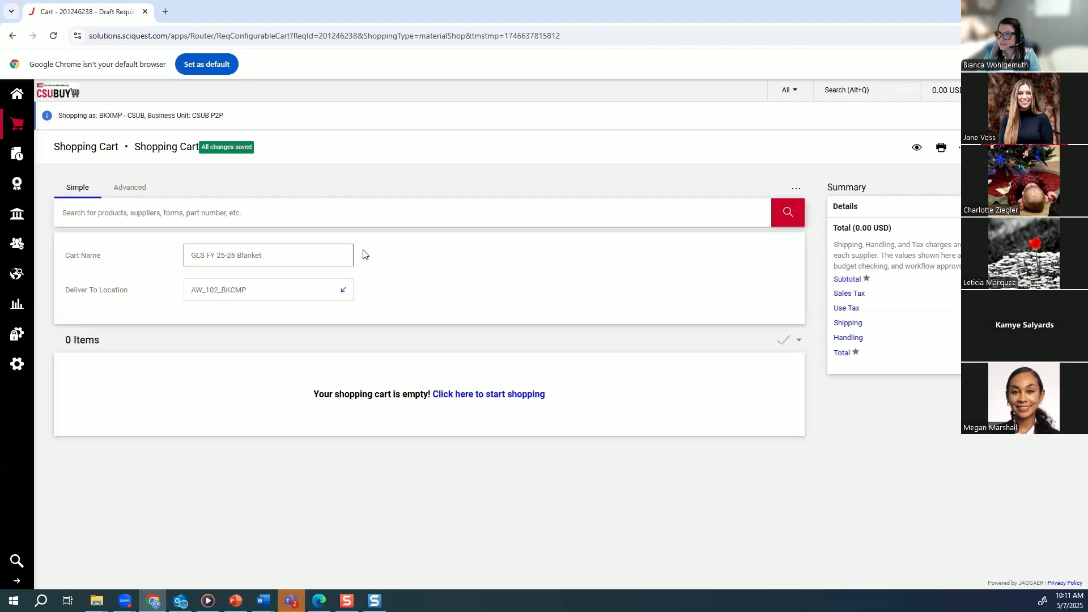
Start shopping from the empty cart, open a Goods and Services Request form, and proceed past its instructions.
left_click(487, 395)
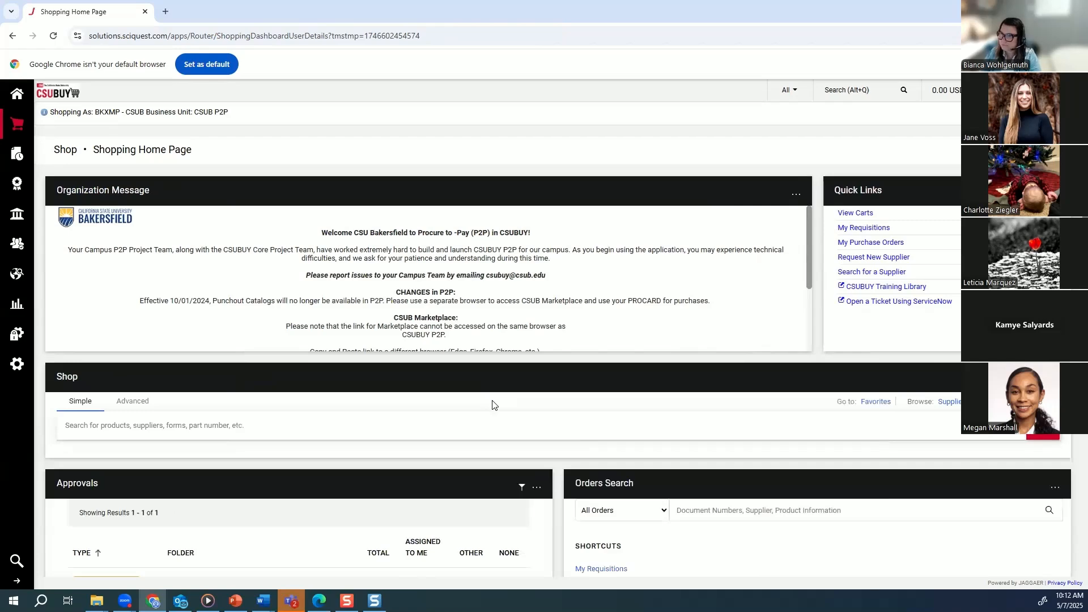
scroll(493, 405, "down", 5)
scroll(494, 411, "down", 4)
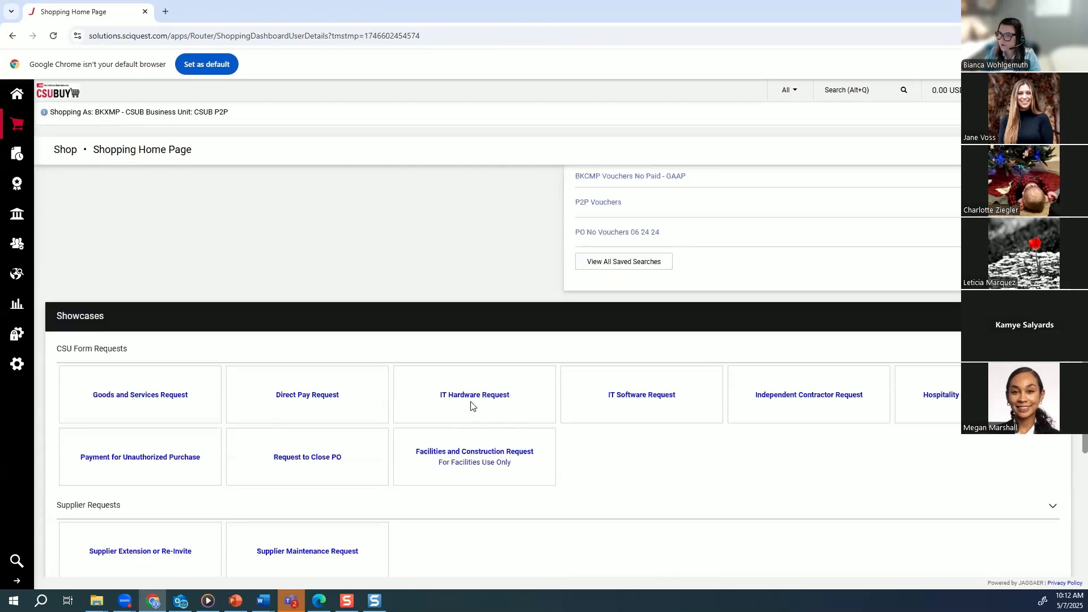
left_click(177, 400)
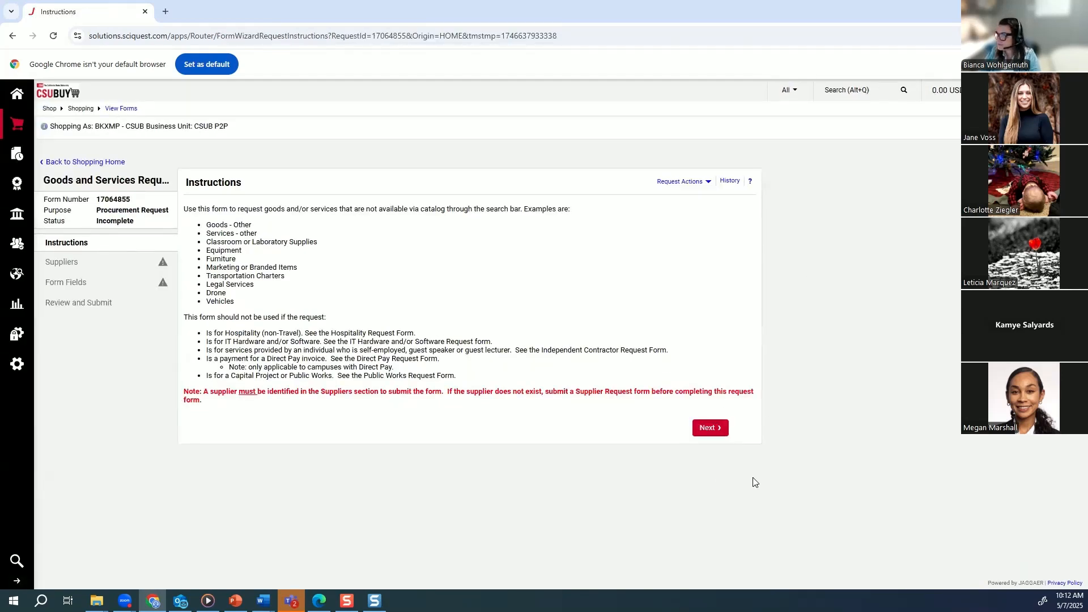
left_click(709, 429)
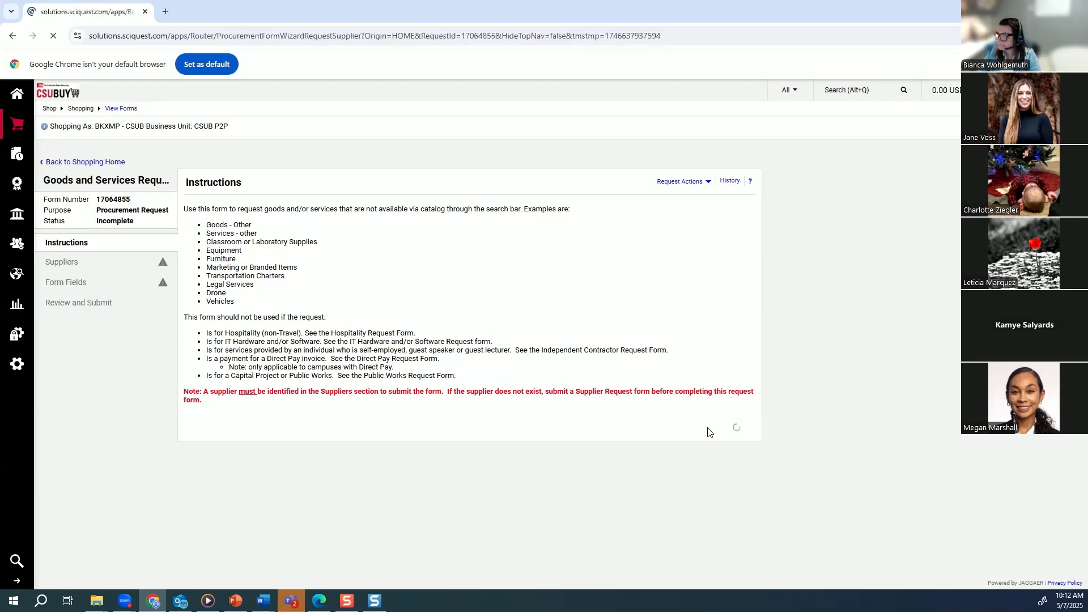
Search the registered suppliers for GLS, use it as the request's supplier, and continue to the form fields.
left_click(406, 266)
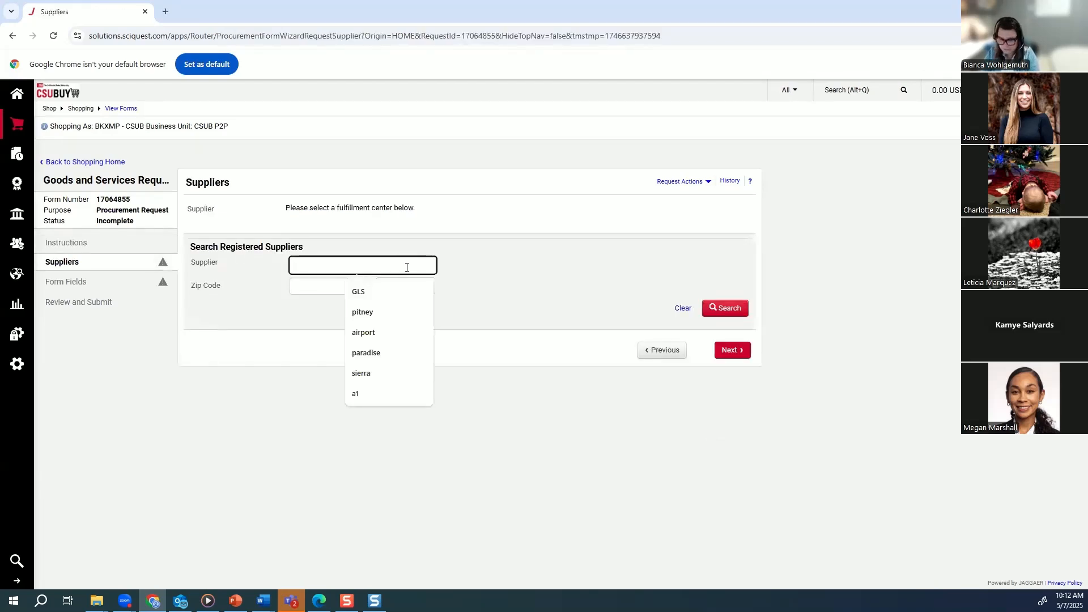
left_click(400, 292)
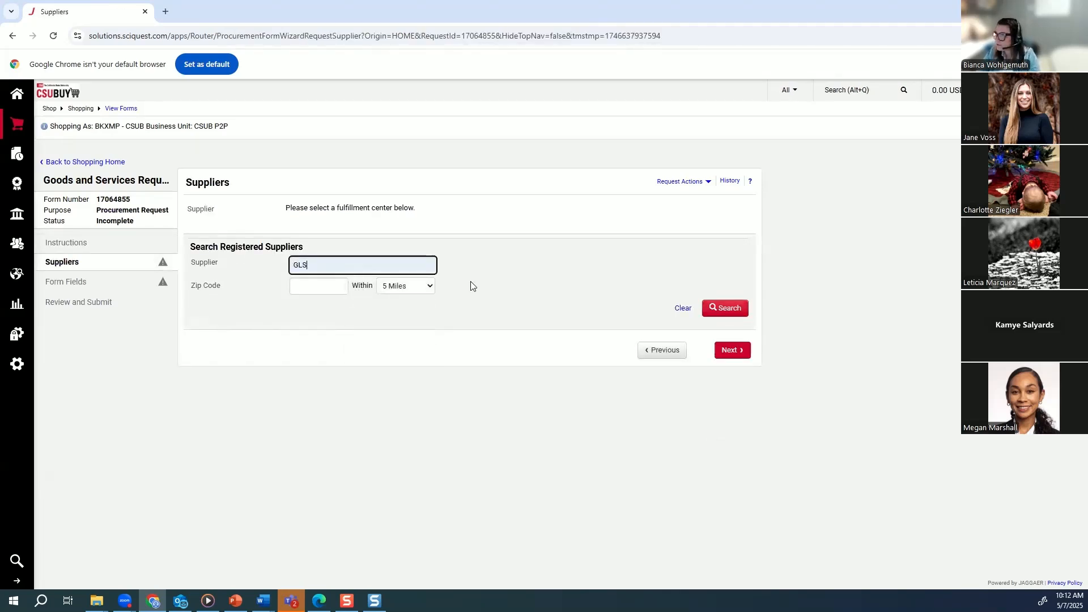
left_click(733, 311)
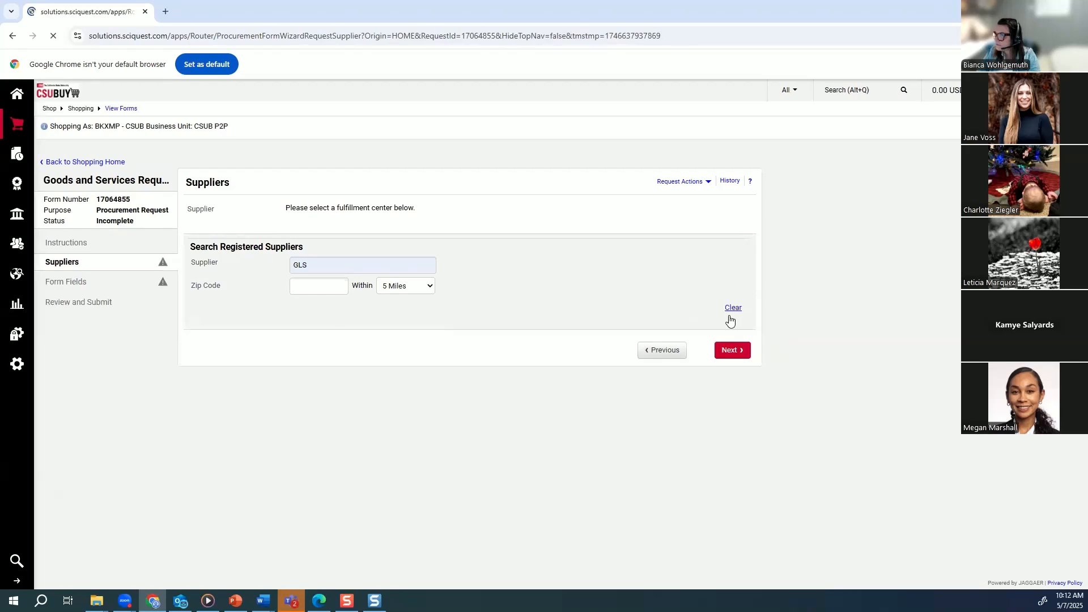
left_click(738, 465)
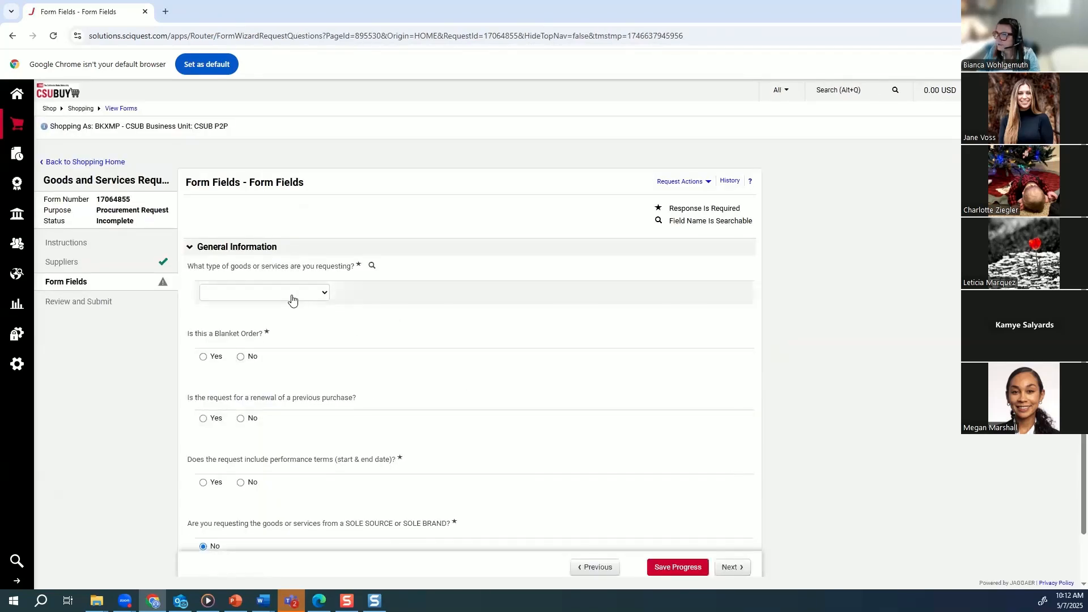
Set the request type to Services - Other, blanket order to Yes, and renewal and performance terms to No, and continue.
left_click(293, 300)
left_click(288, 335)
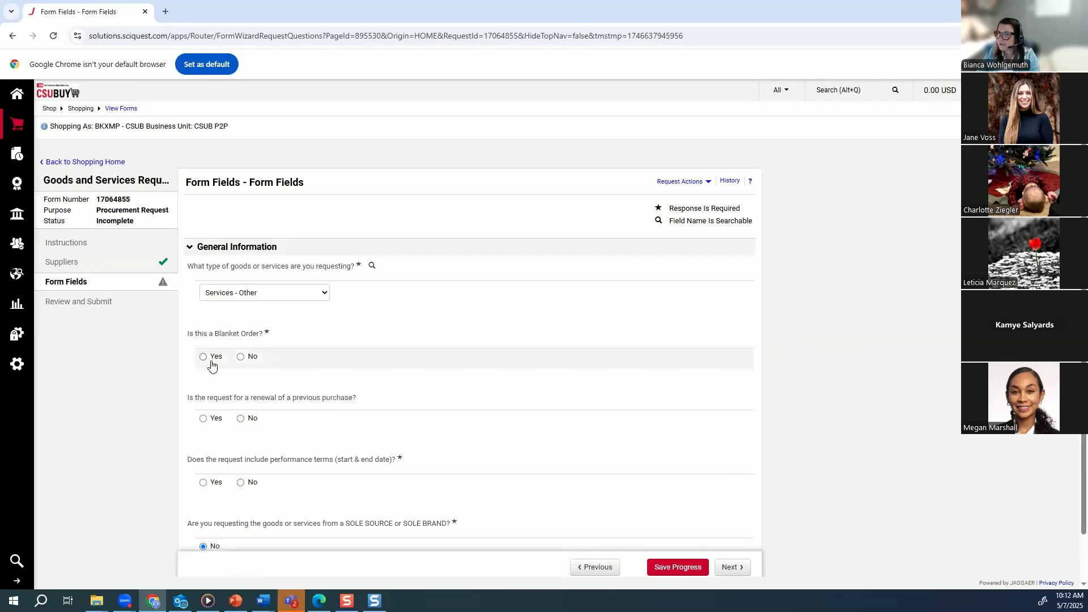
left_click(204, 362)
scroll(569, 399, "down", 1)
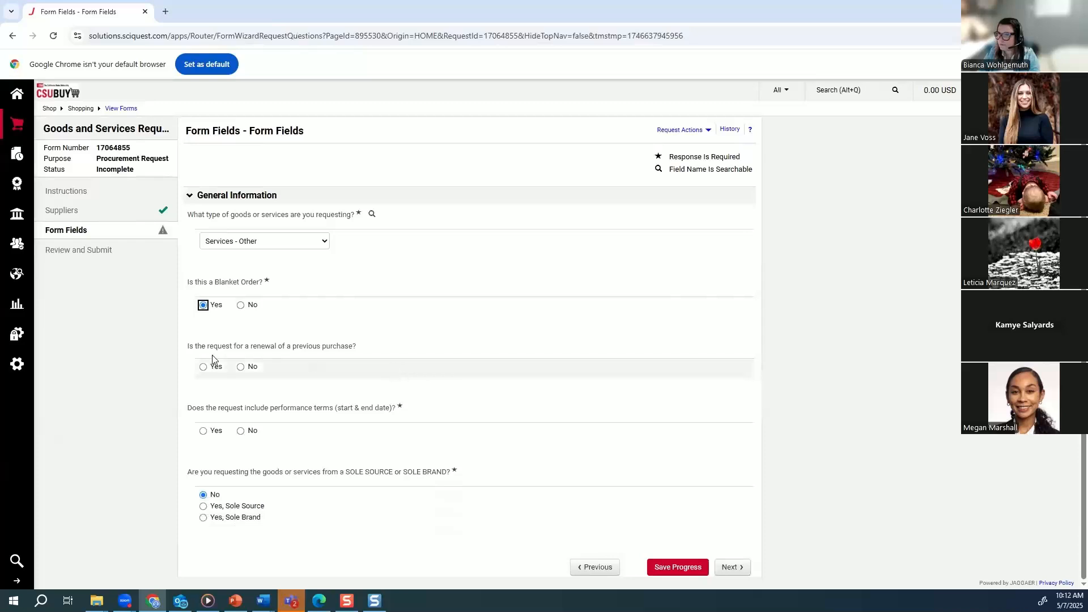
left_click(241, 366)
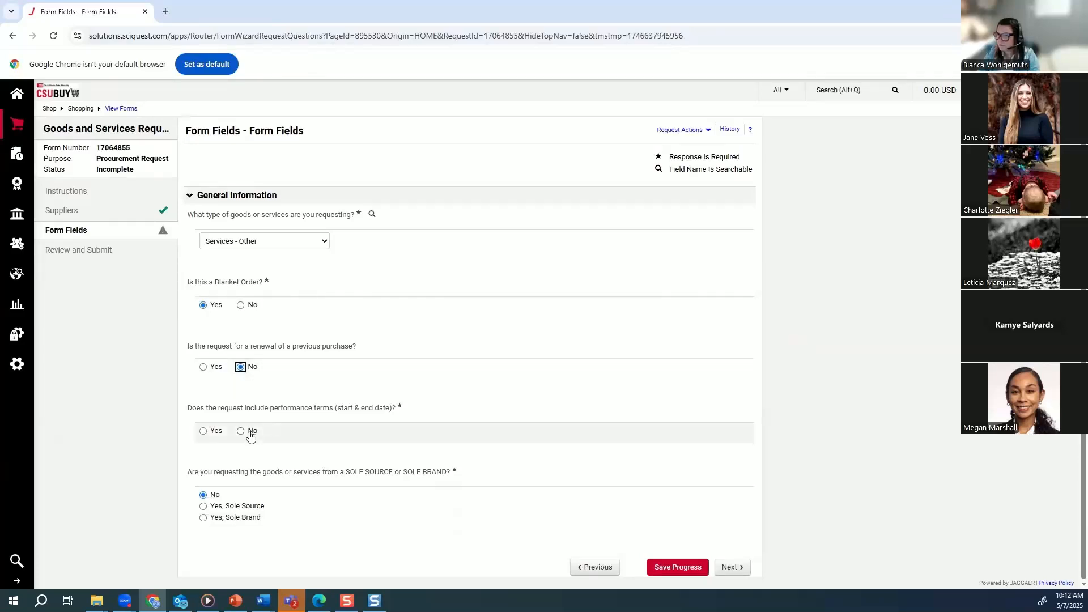
left_click(241, 432)
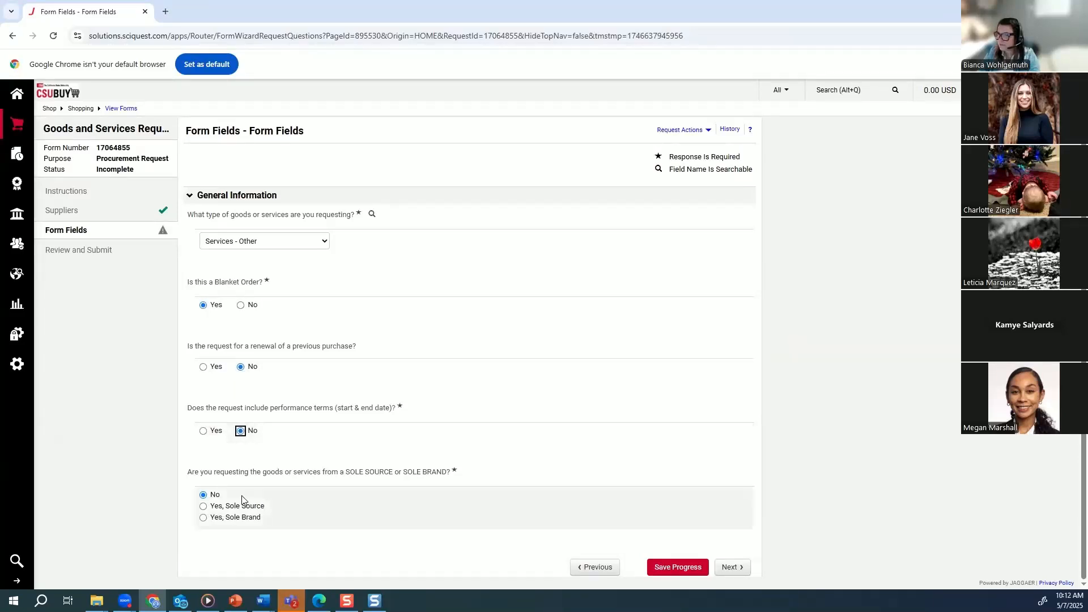
left_click(731, 567)
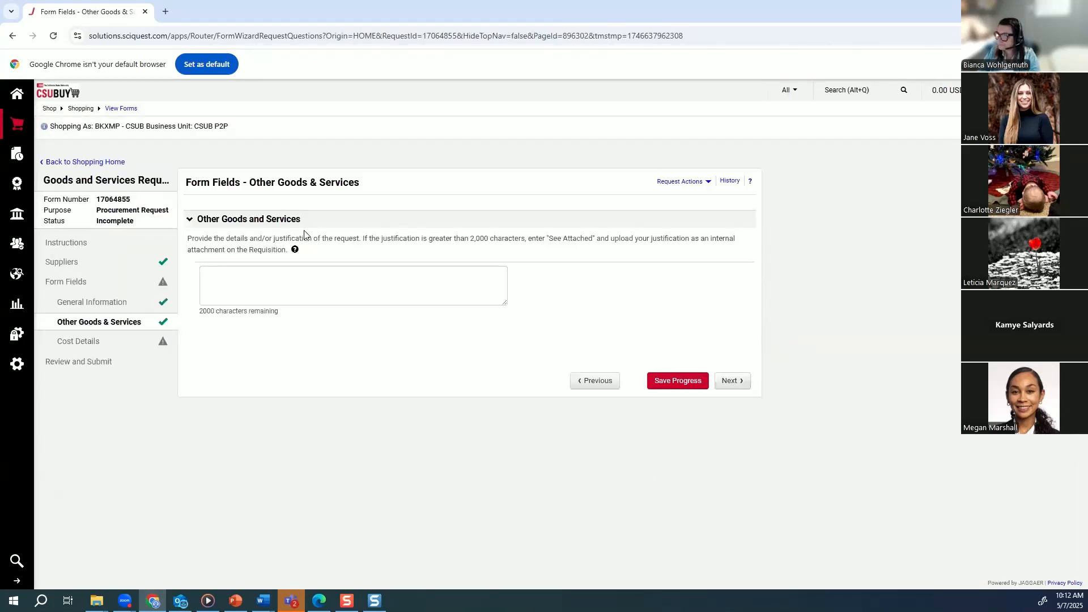
Enter "Courier service for AV campus" as the request's details and justification, and continue to the cost details.
left_click(317, 289)
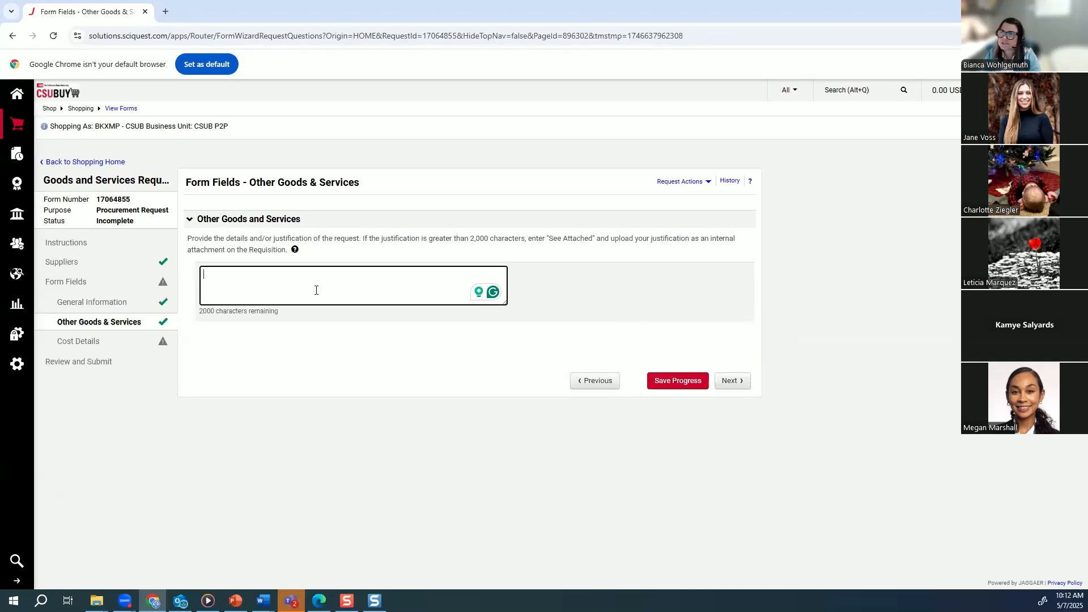
type("Couri")
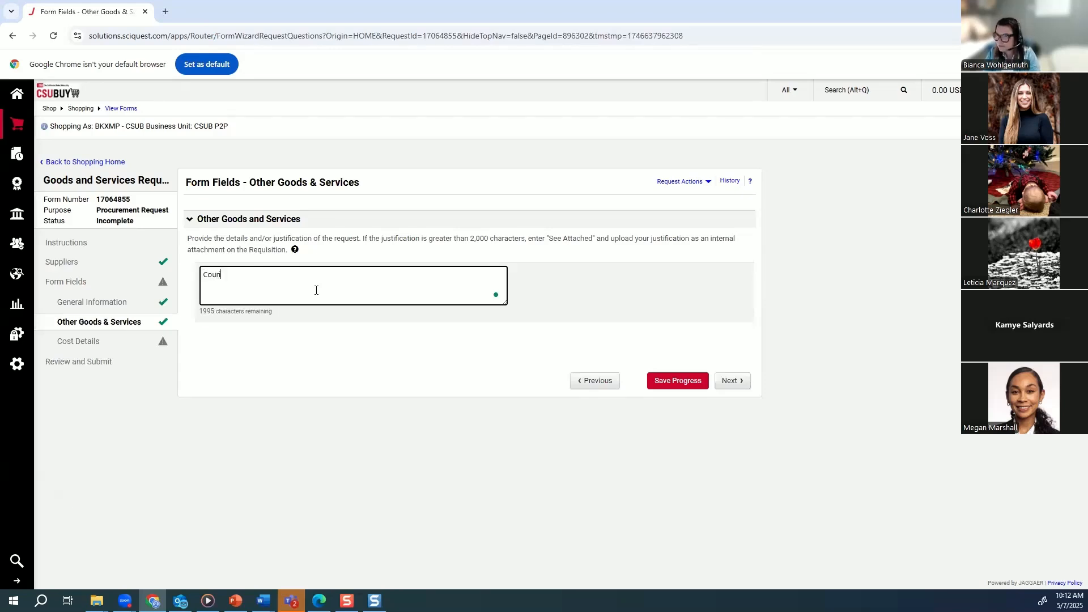
type("er ")
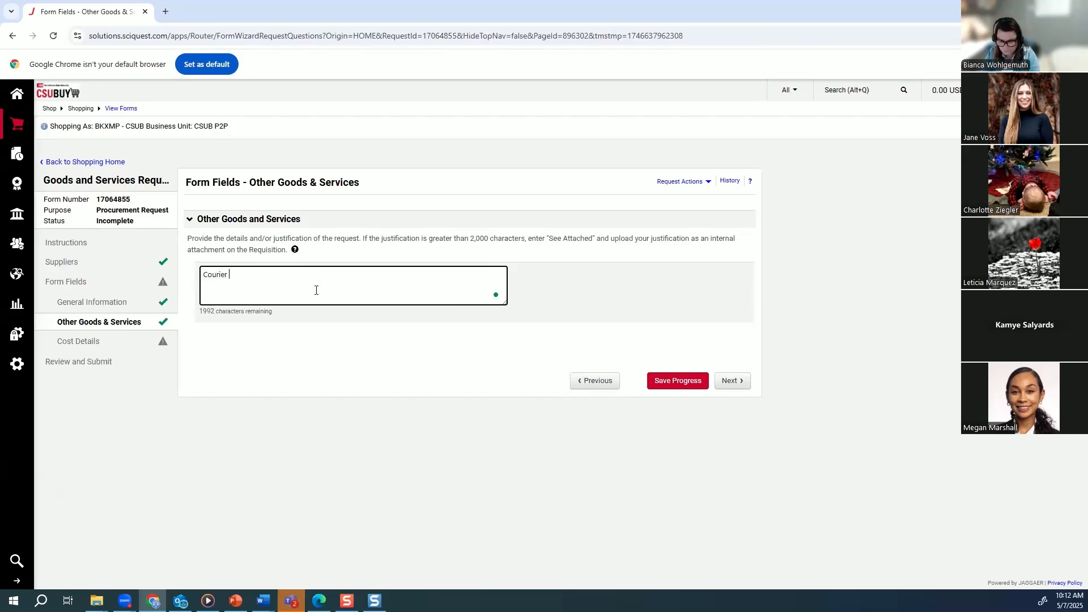
type("se")
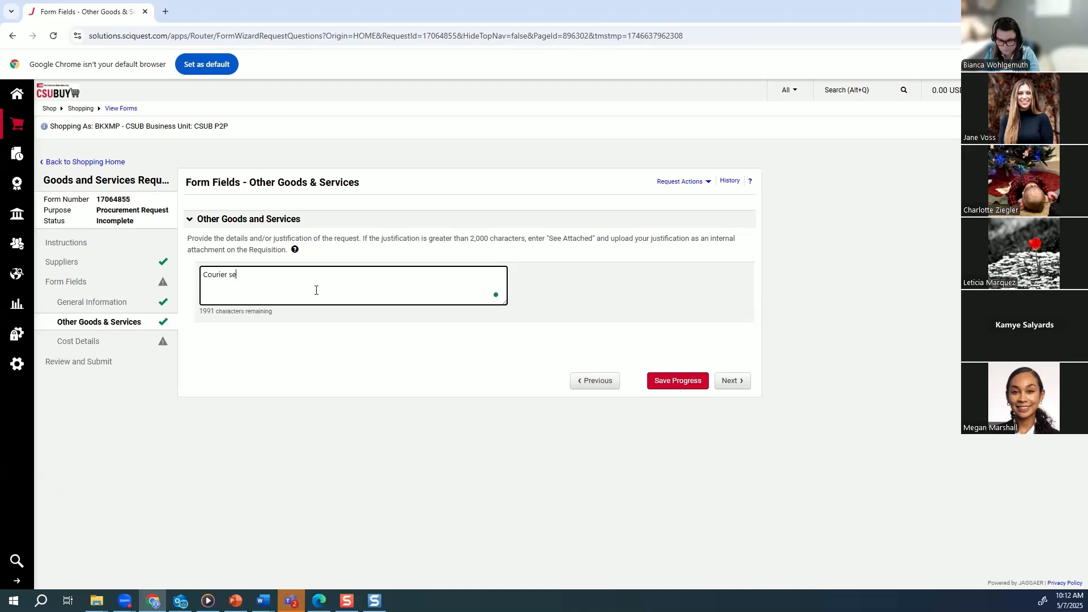
type("rvice for AV cam")
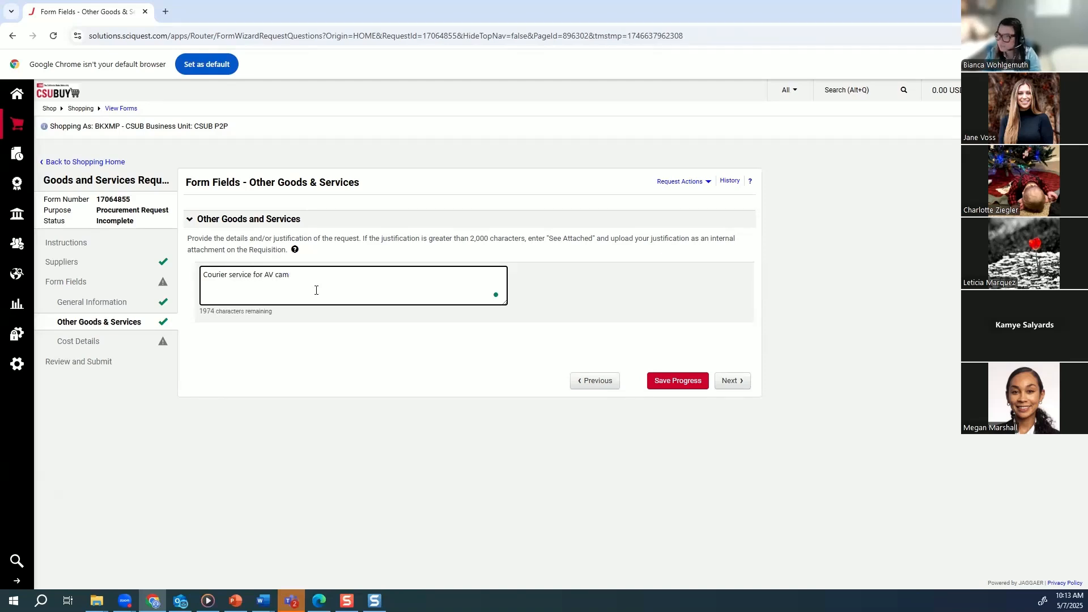
type("pus")
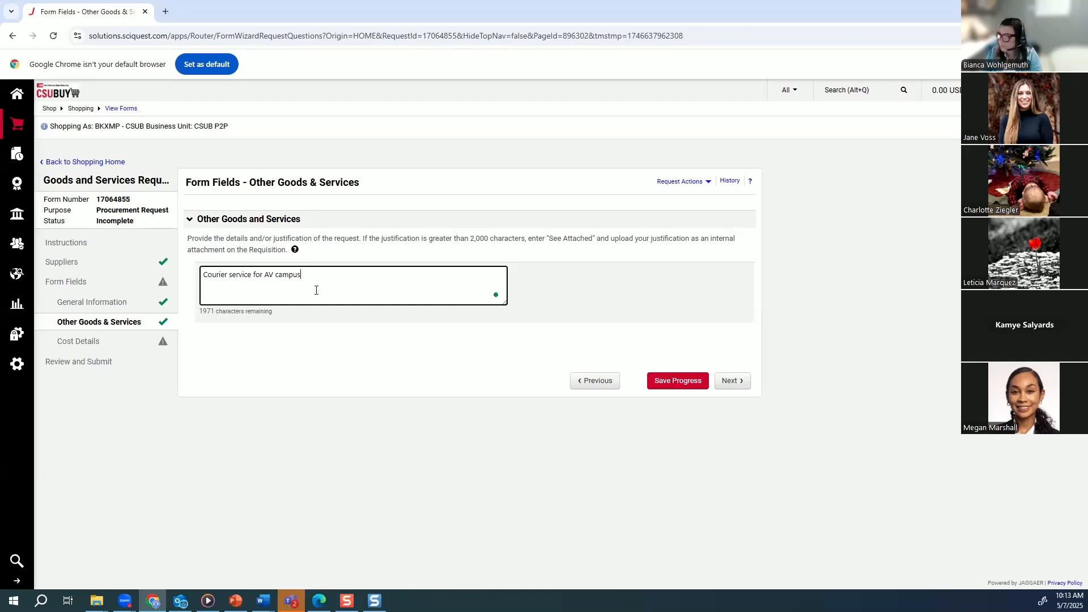
left_click(745, 387)
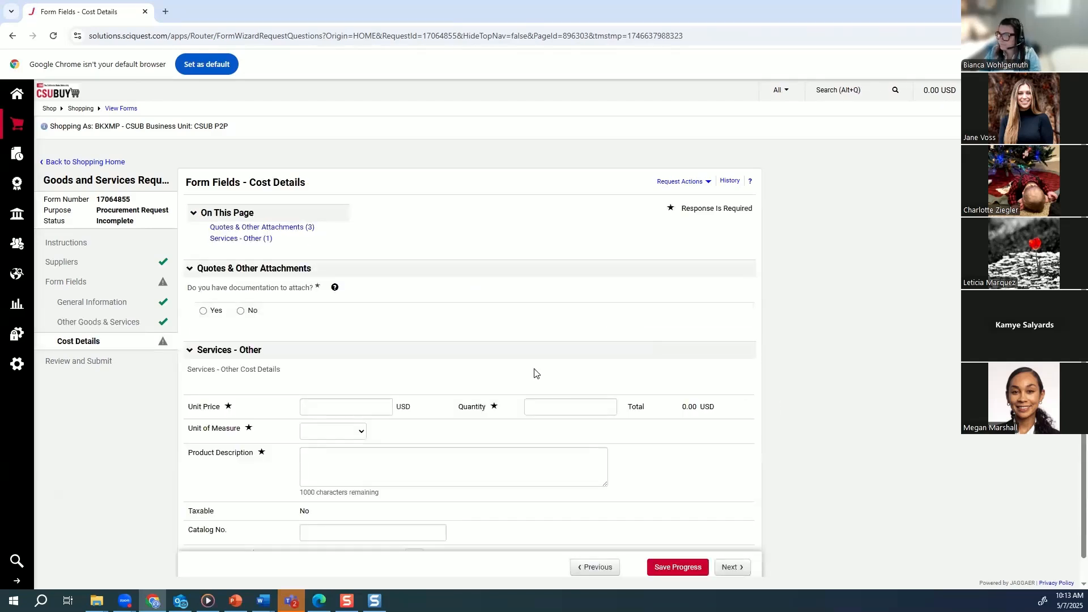
Answer Yes to having documentation to attach, and set unit price 5000 USD, quantity 1 and unit of measure LO - Lot.
left_click(204, 312)
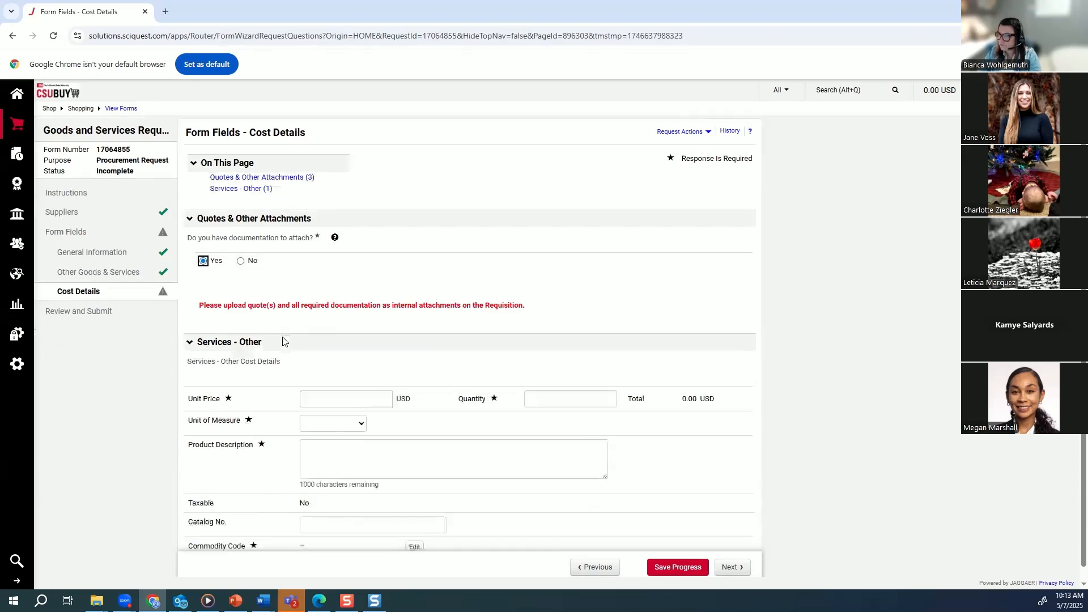
scroll(318, 374, "down", 1)
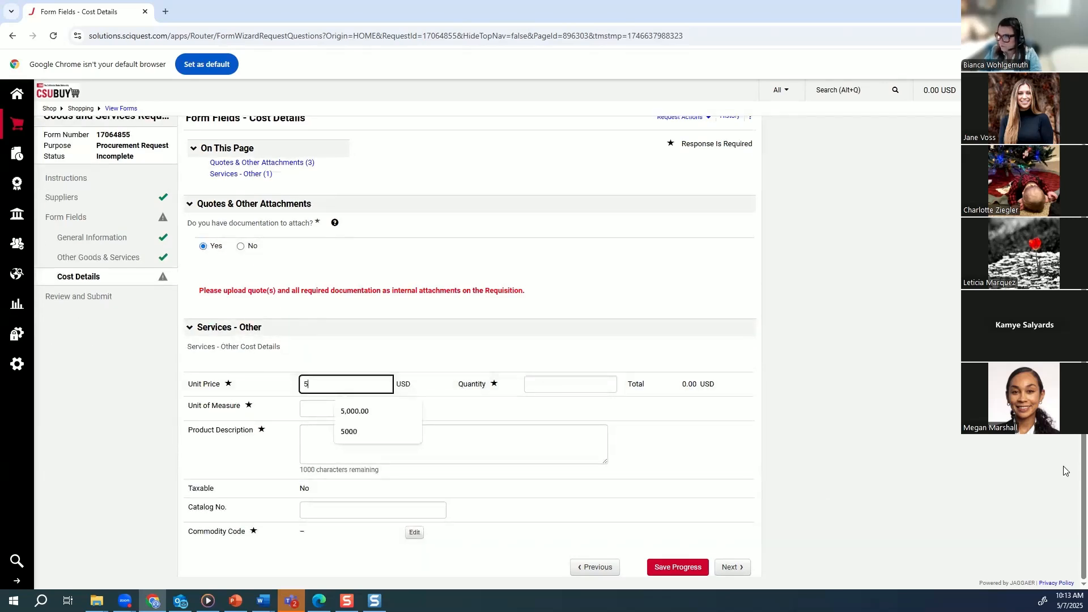
type("000")
key("Tab")
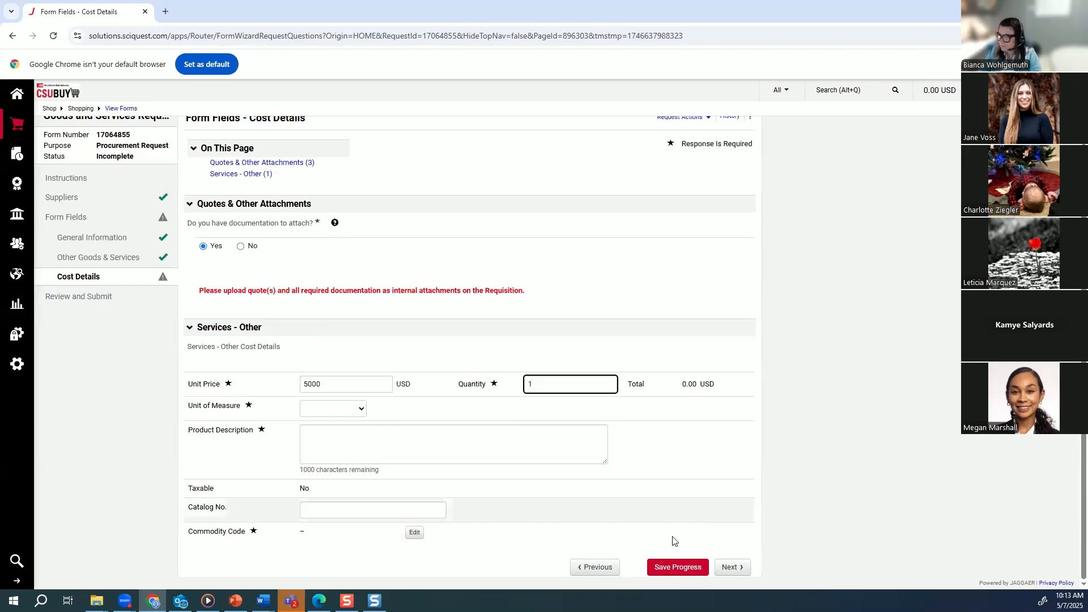
left_click(317, 408)
left_click(317, 491)
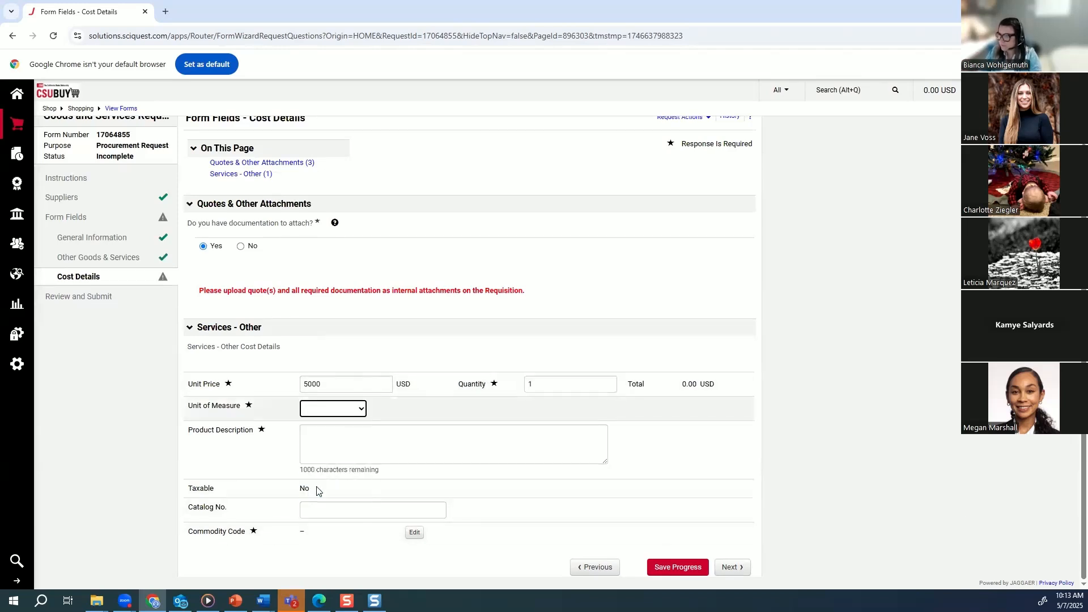
Enter "Daily/as needed" in the product description of the Services - Other cost details.
left_click(343, 447)
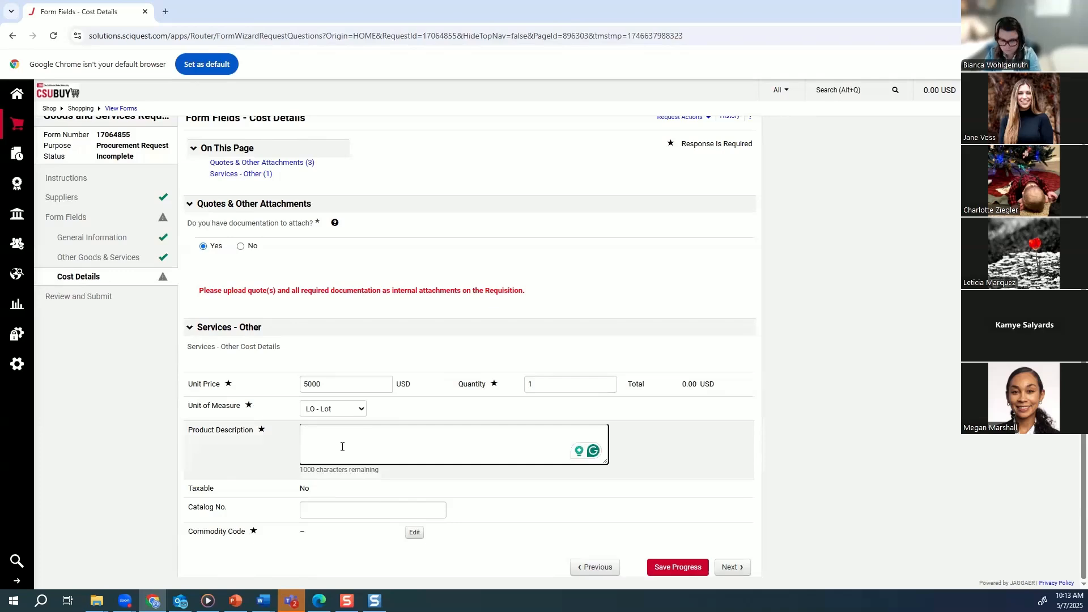
type("Daily/")
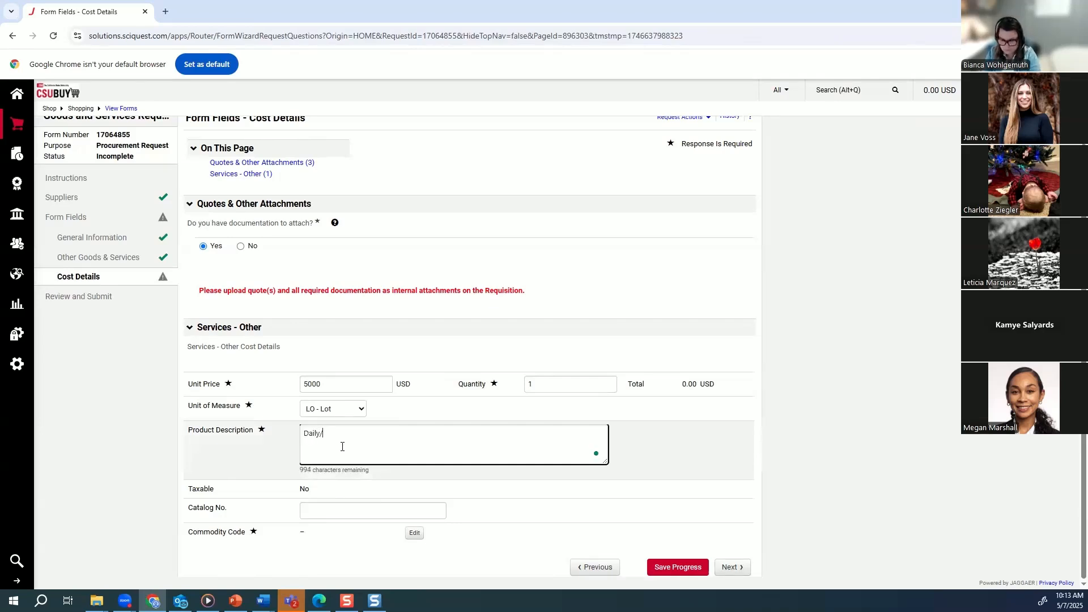
type("as needed")
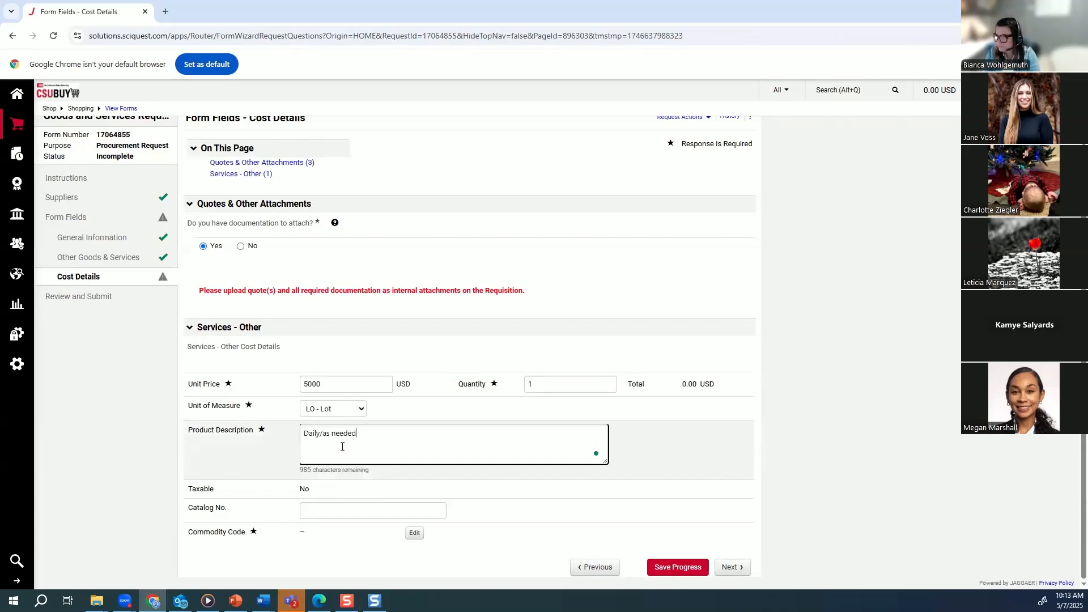
type(" courier ")
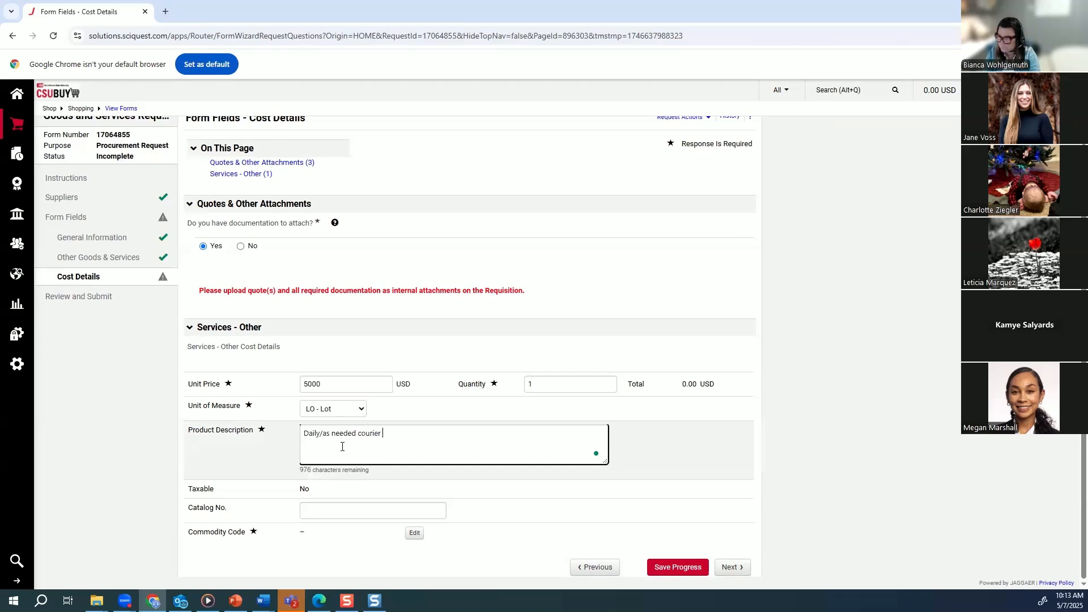
type("service f")
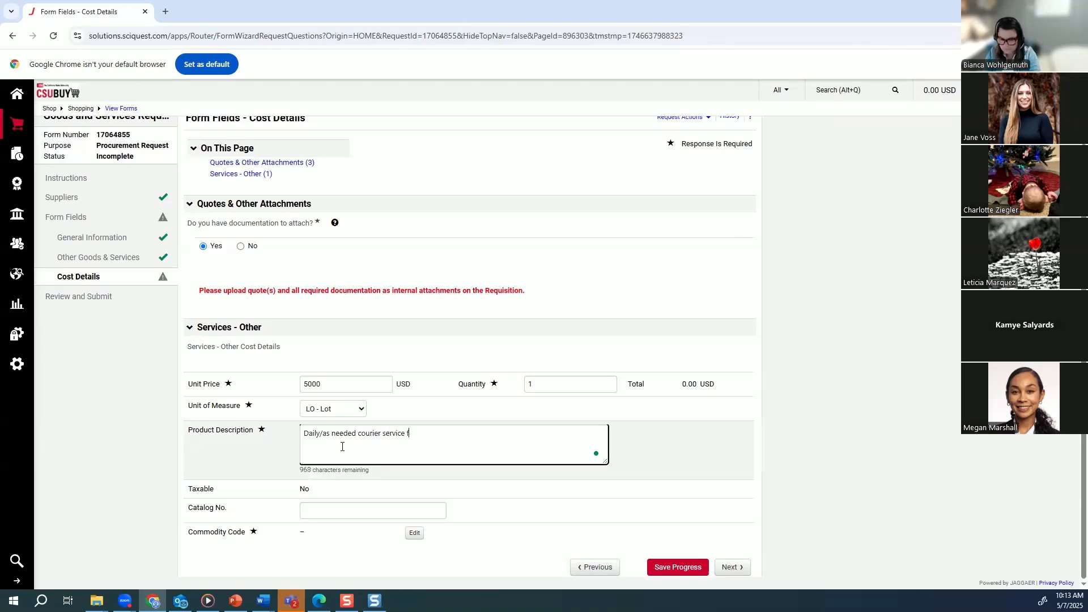
type("or AV campus")
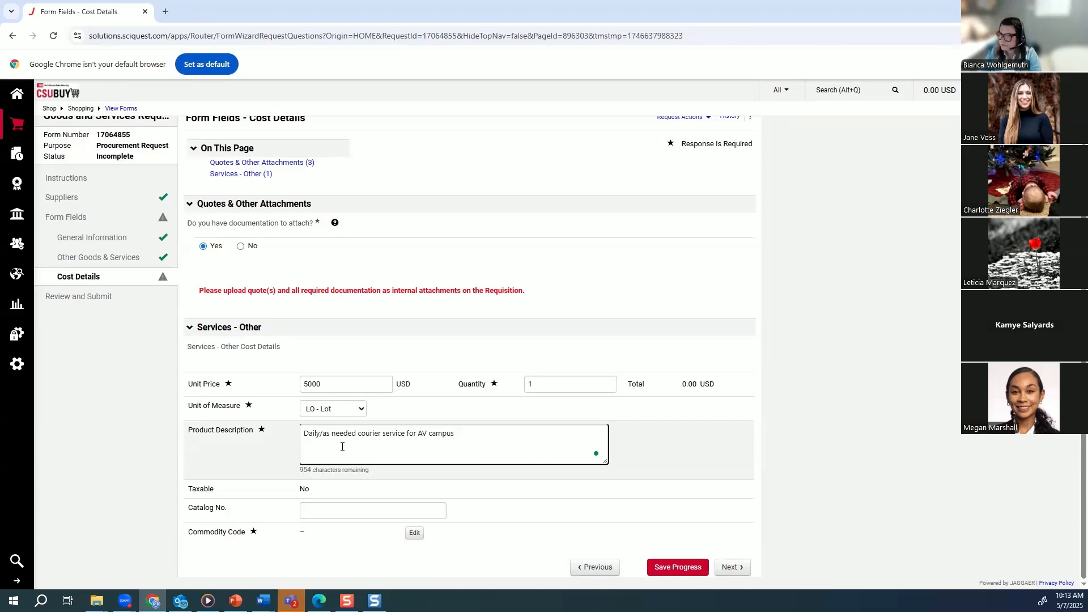
Assign commodity code 160001 (General Services) from the Services category, save it, and continue to Review and Submit.
left_click(419, 535)
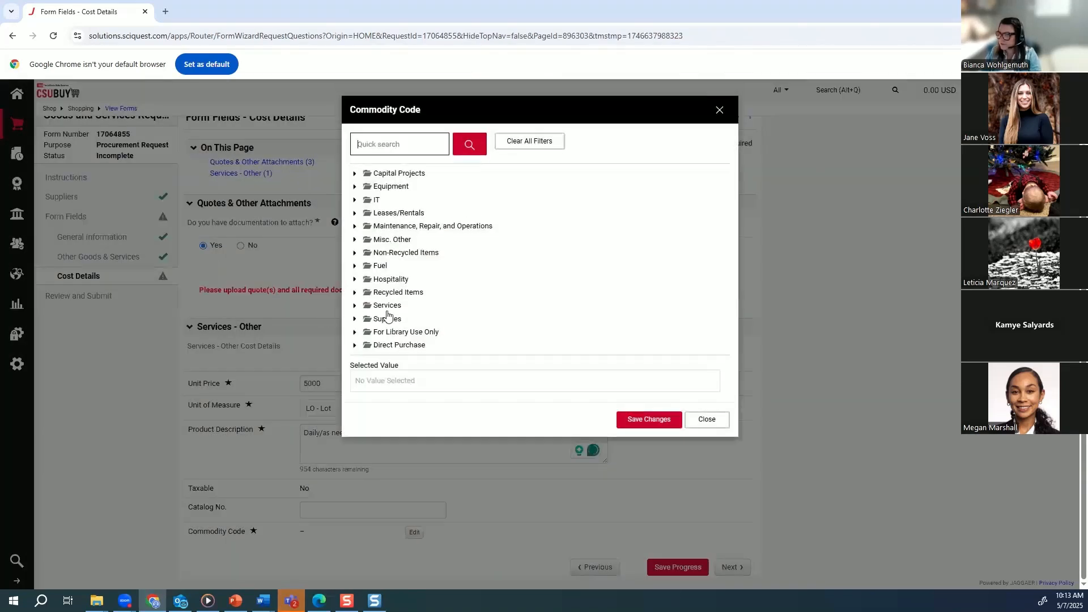
left_click(390, 308)
left_click(378, 320)
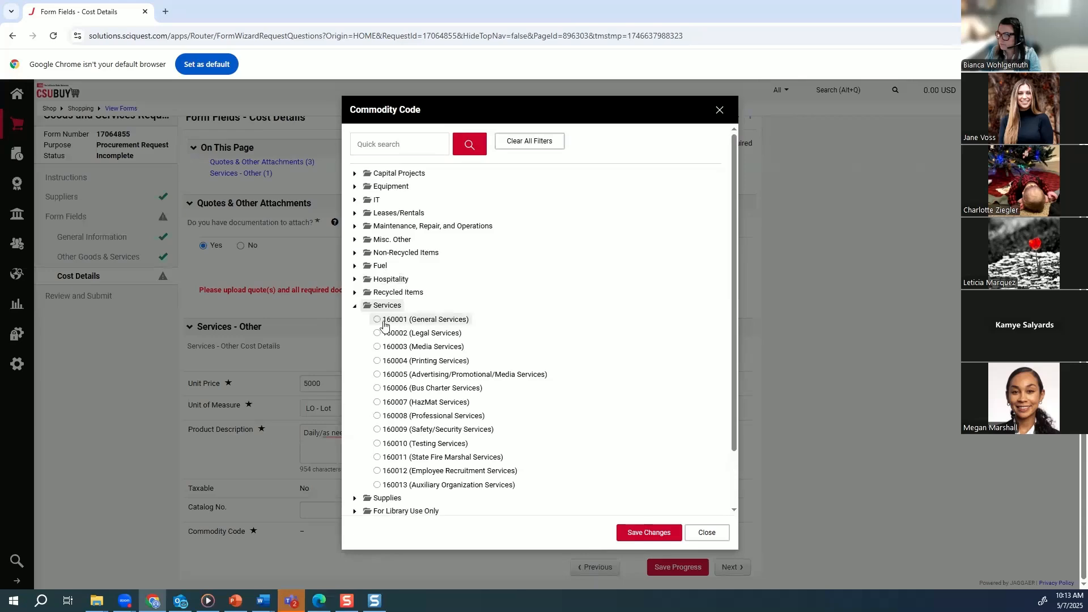
left_click(669, 535)
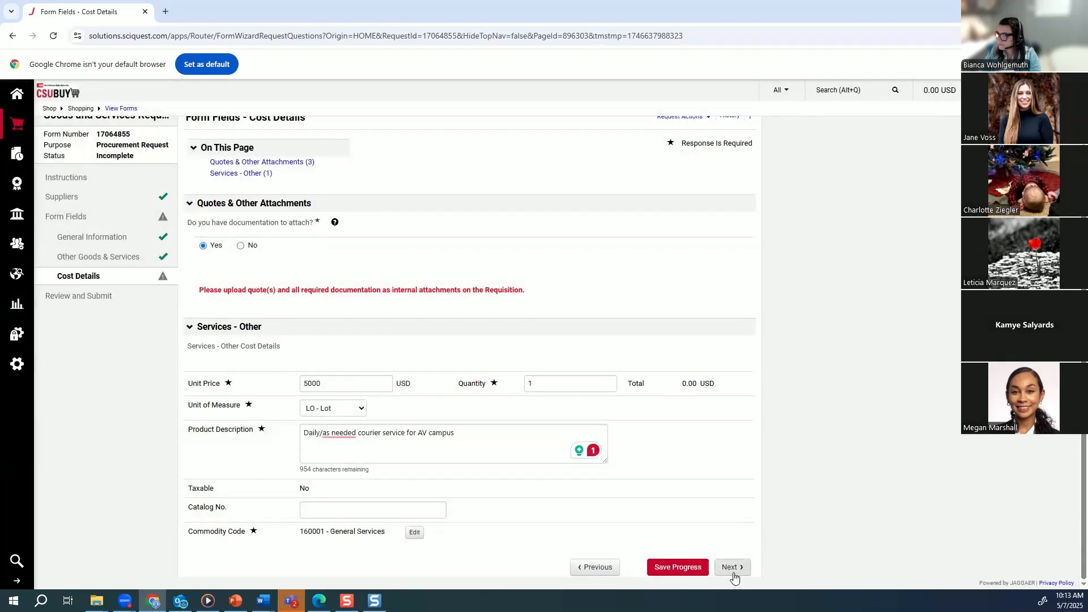
left_click(732, 568)
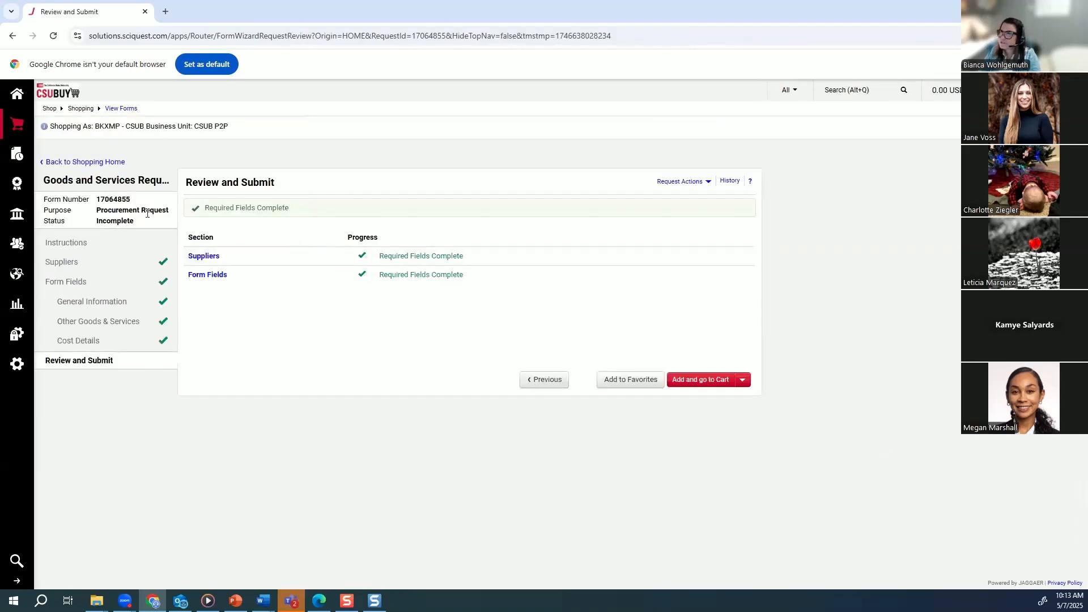
View the list of draft carts and try to open the active GLS FY 25-26 Blanket cart.
mouse_move(22, 128)
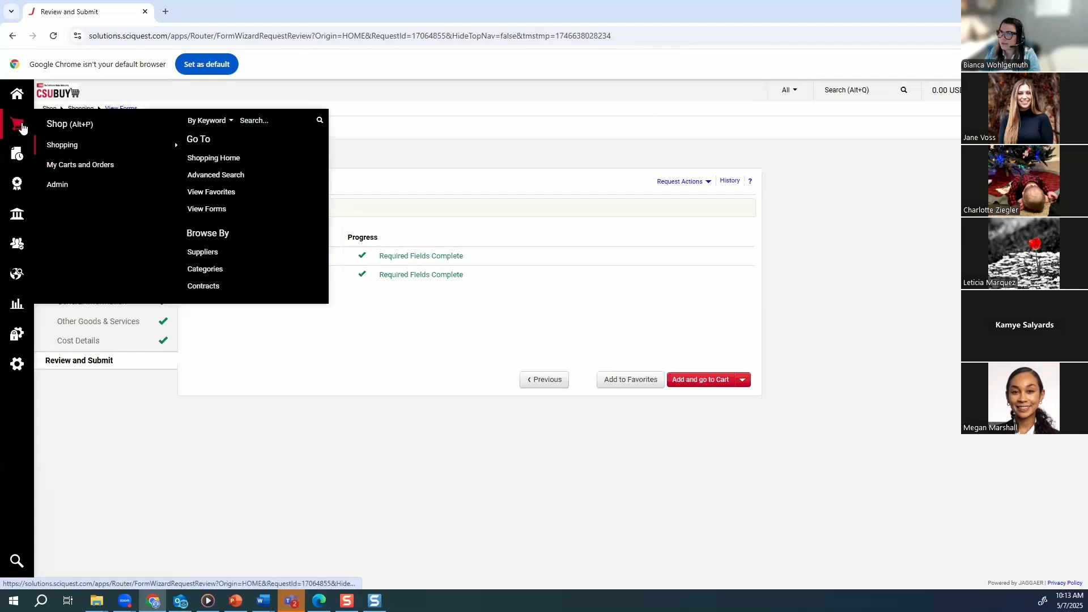
mouse_move(54, 171)
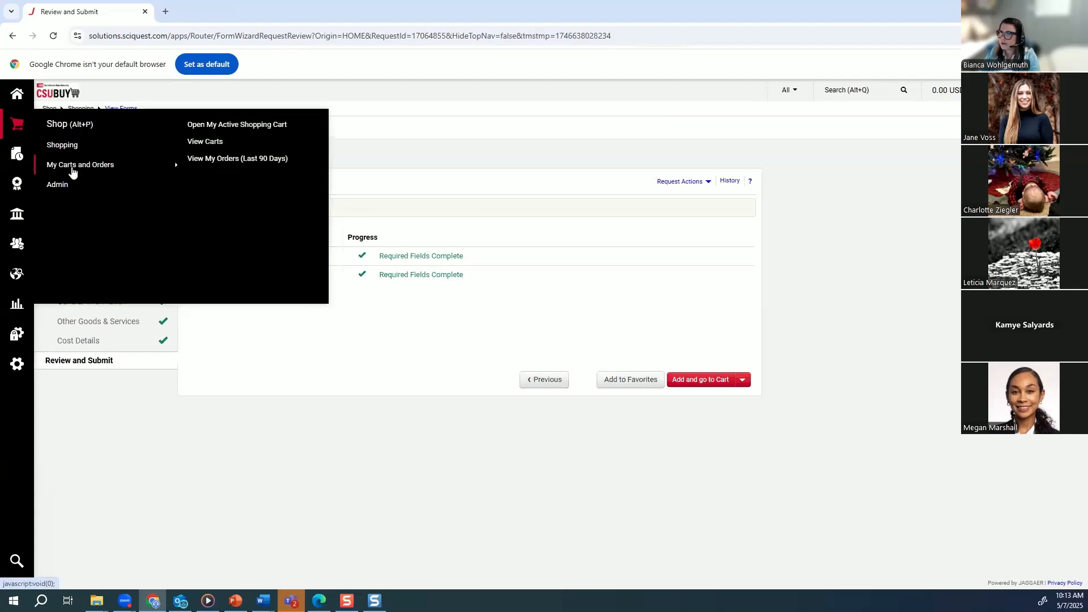
left_click(211, 143)
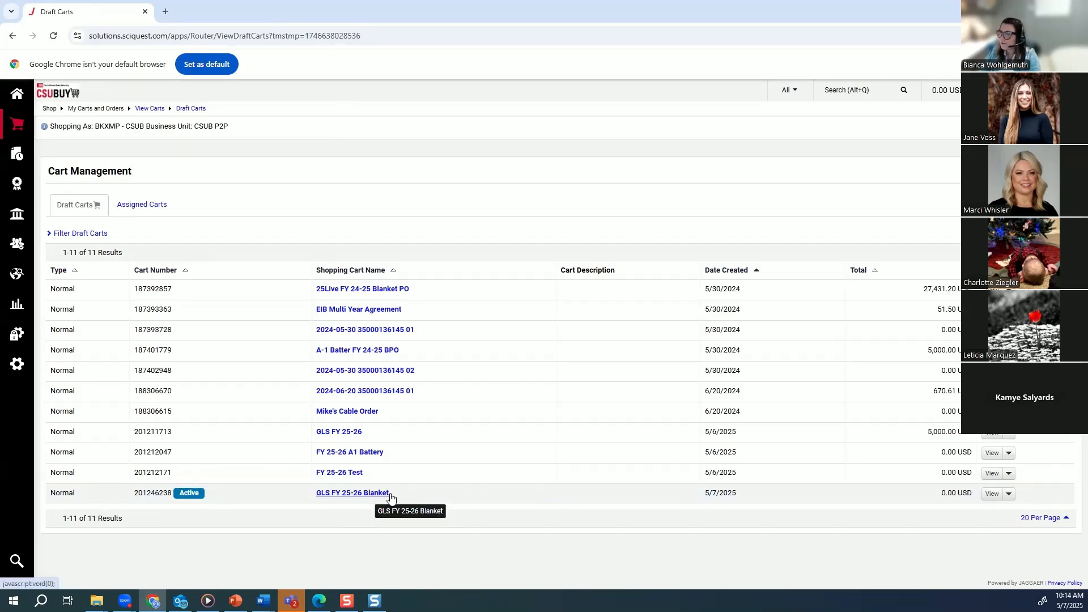
left_click(349, 498)
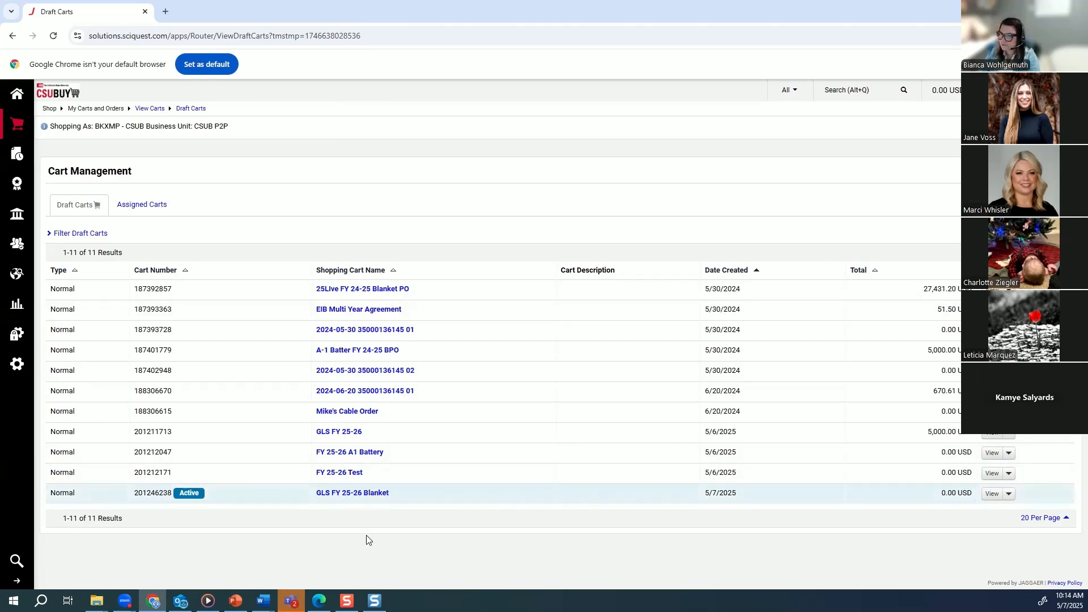
left_click(17, 126)
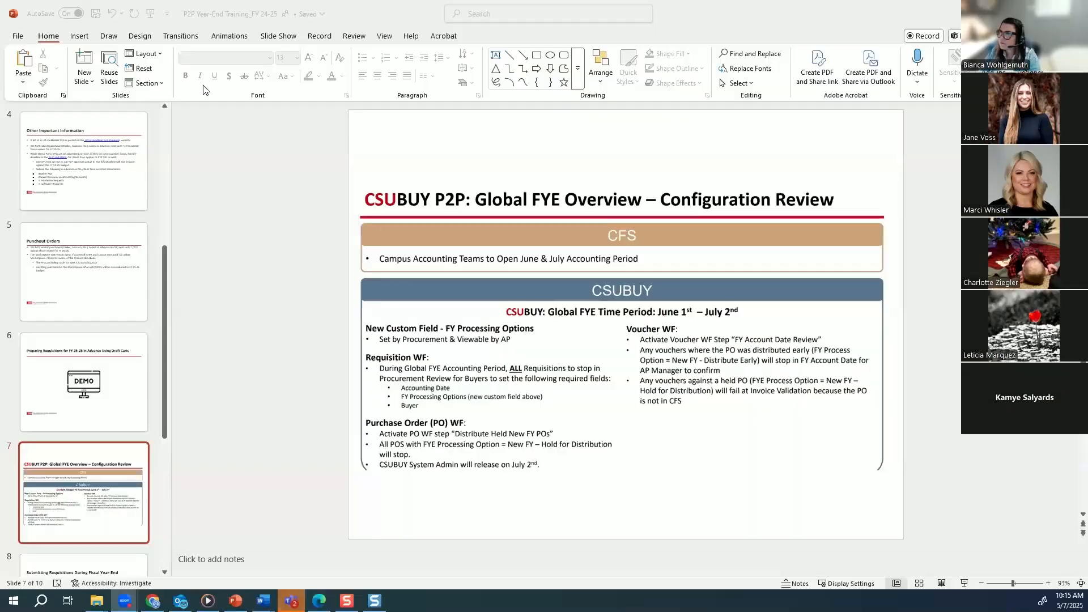
Switch to PowerPoint, start the P2P Year-End Training_FY 24-25 slide show, and advance to the Global FYE Overview – Configuration Review slide.
left_click(144, 17)
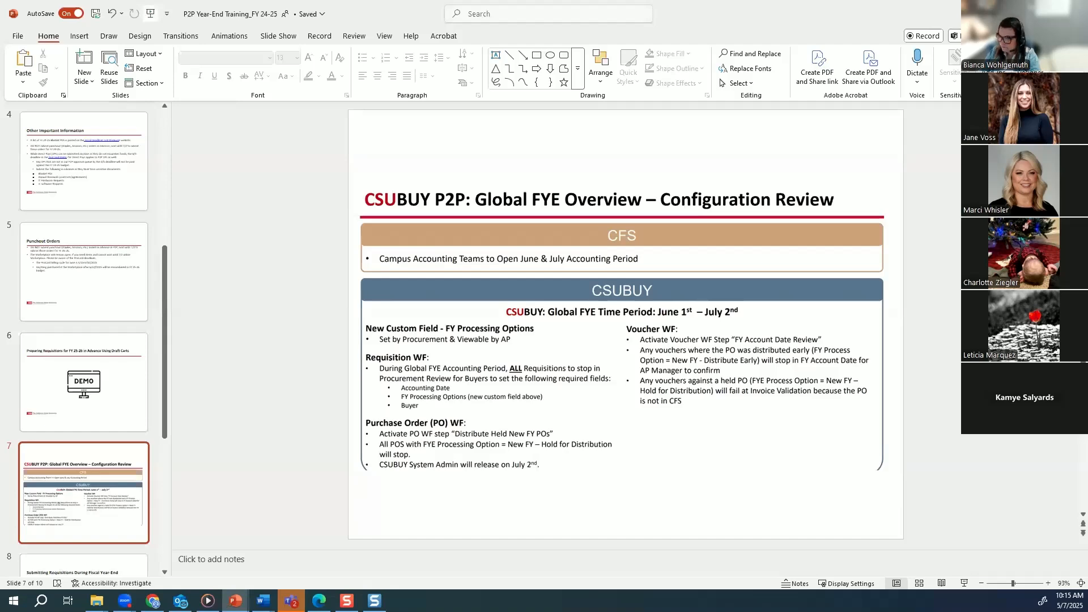
key("Right")
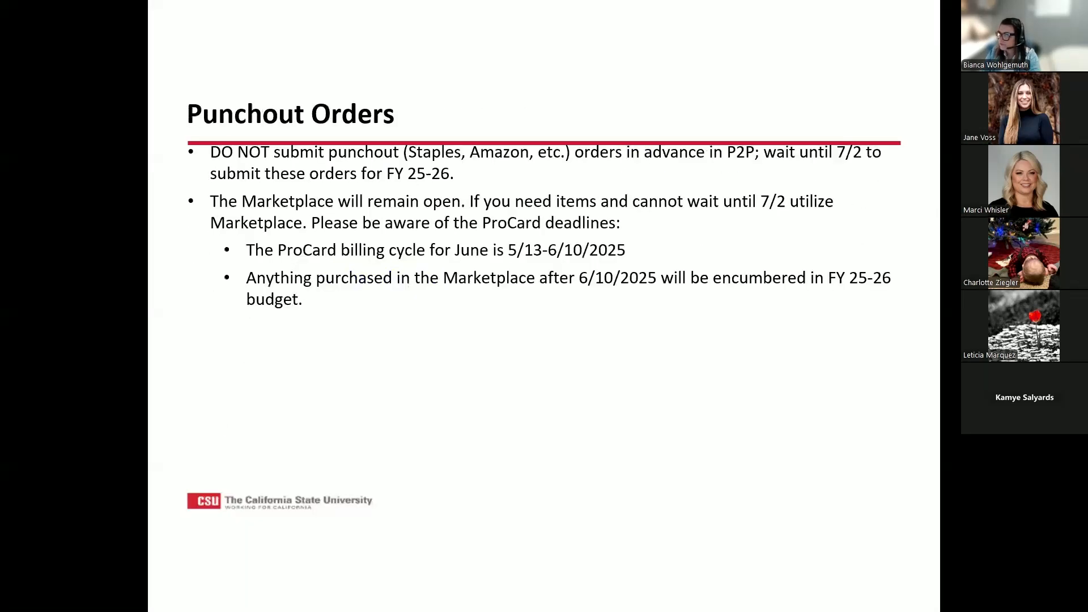
key("Right")
key("Right")
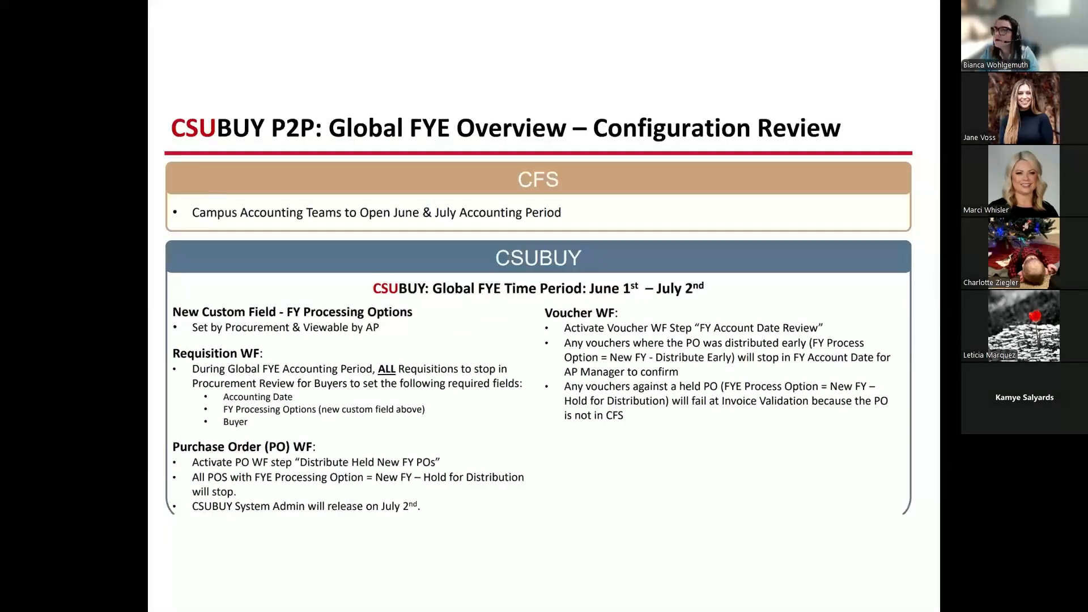
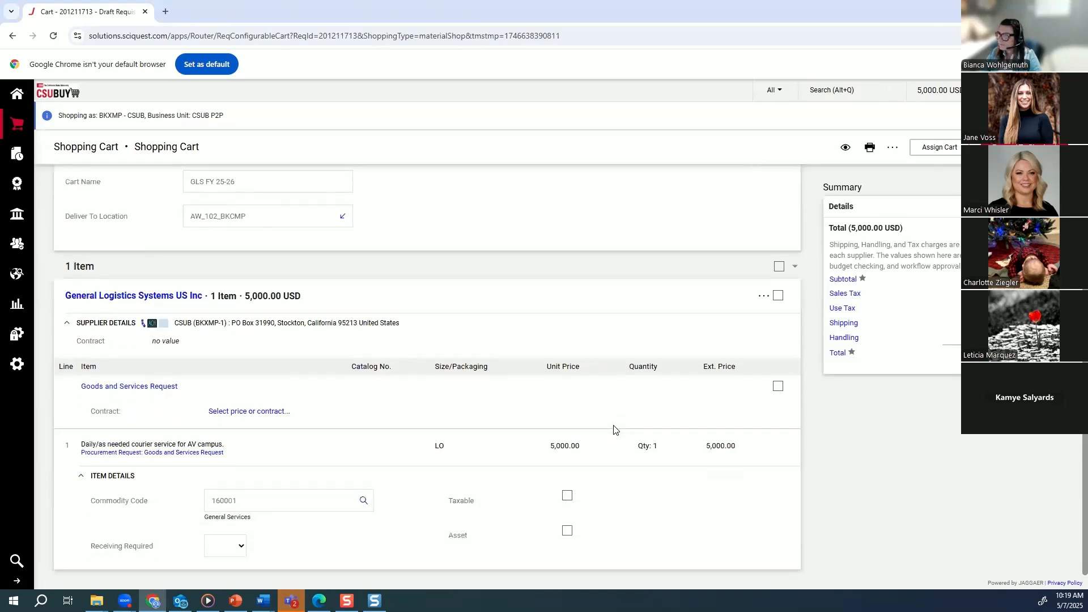
Review the supplier and item details of the GLS FY 25-26 cart and proceed to the requisition summary.
scroll(613, 429, "up", 1)
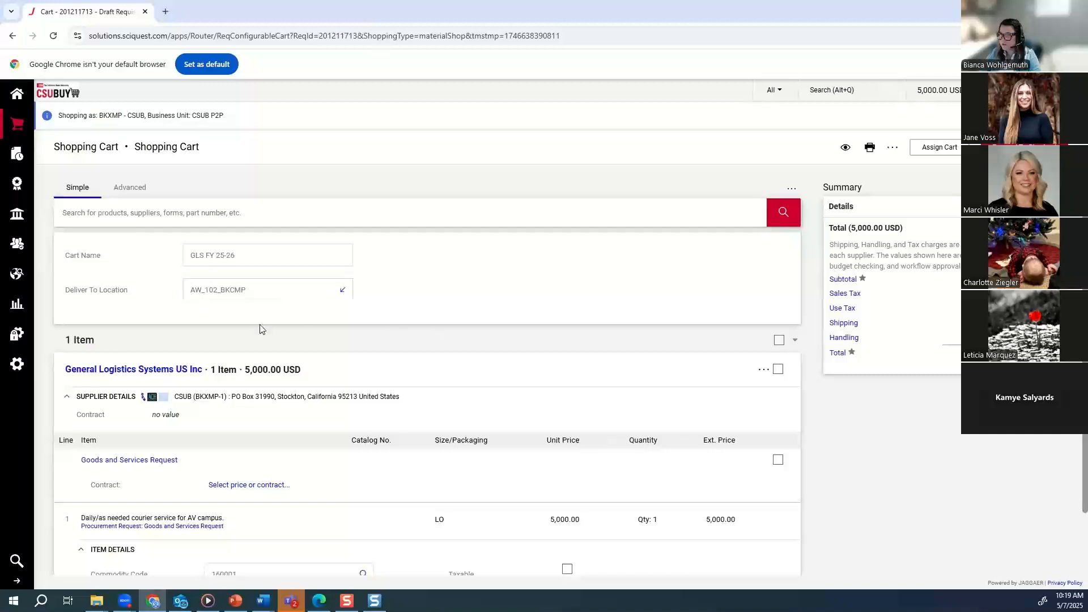
scroll(369, 391, "down", 1)
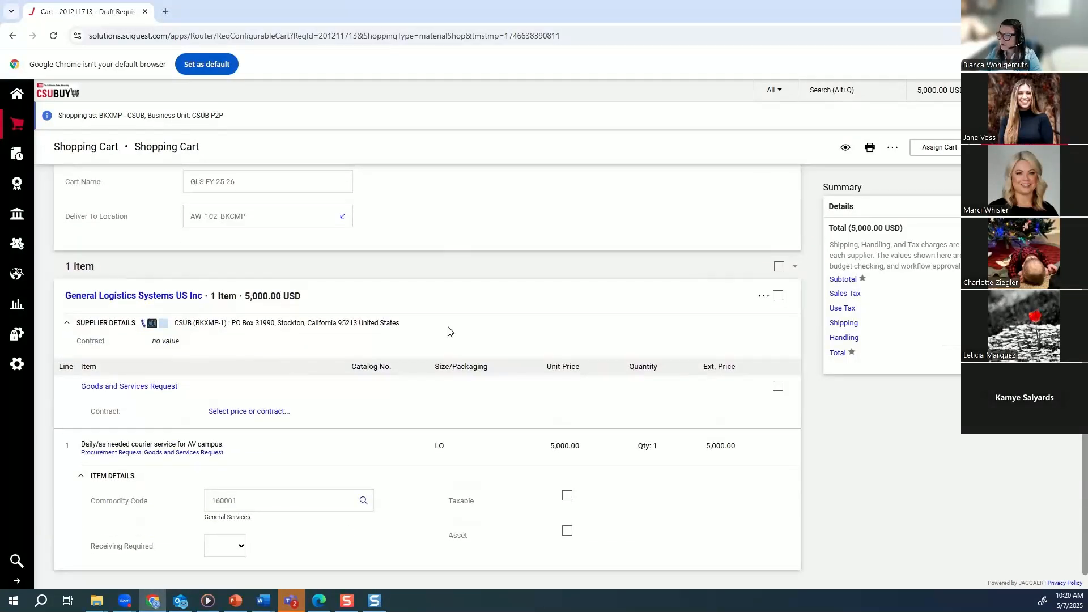
scroll(629, 269, "up", 1)
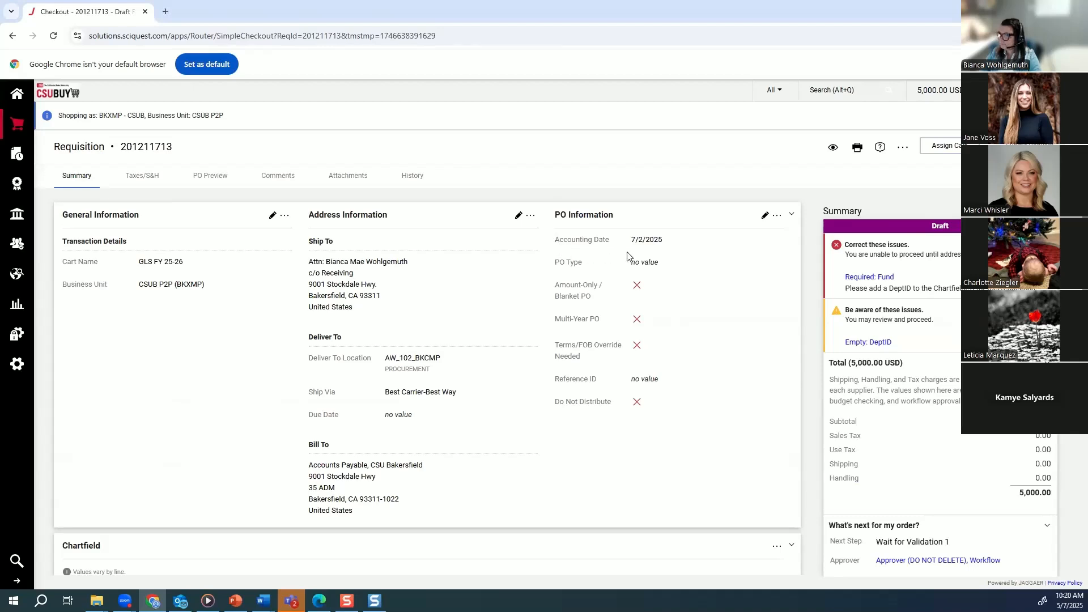
Set the accounting date to July 2, 2025 in the requisition's PO Information, save it, and look over the summary.
left_click(765, 215)
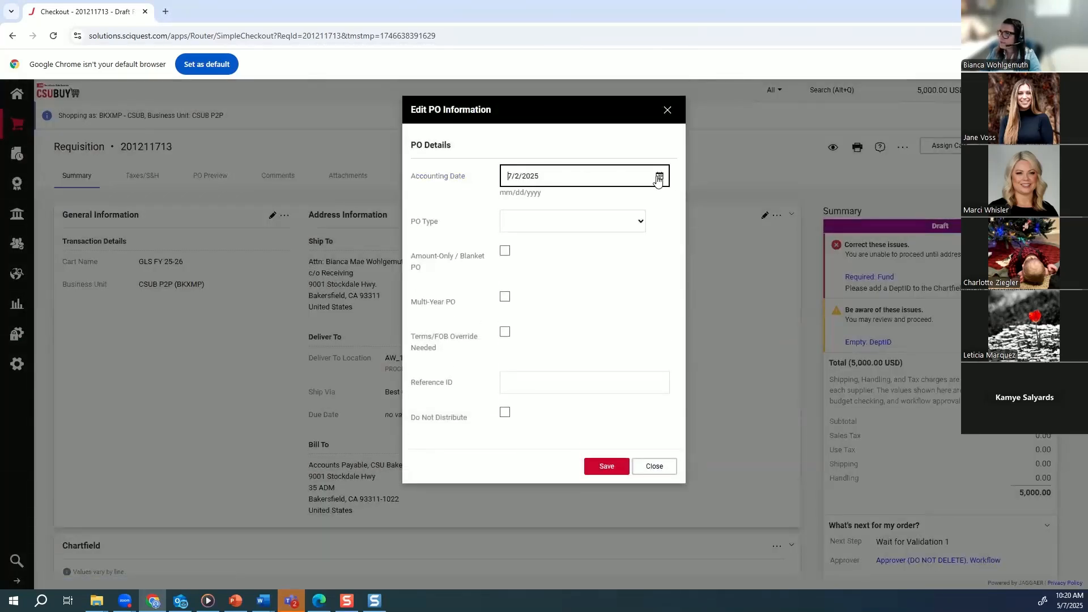
left_click(659, 177)
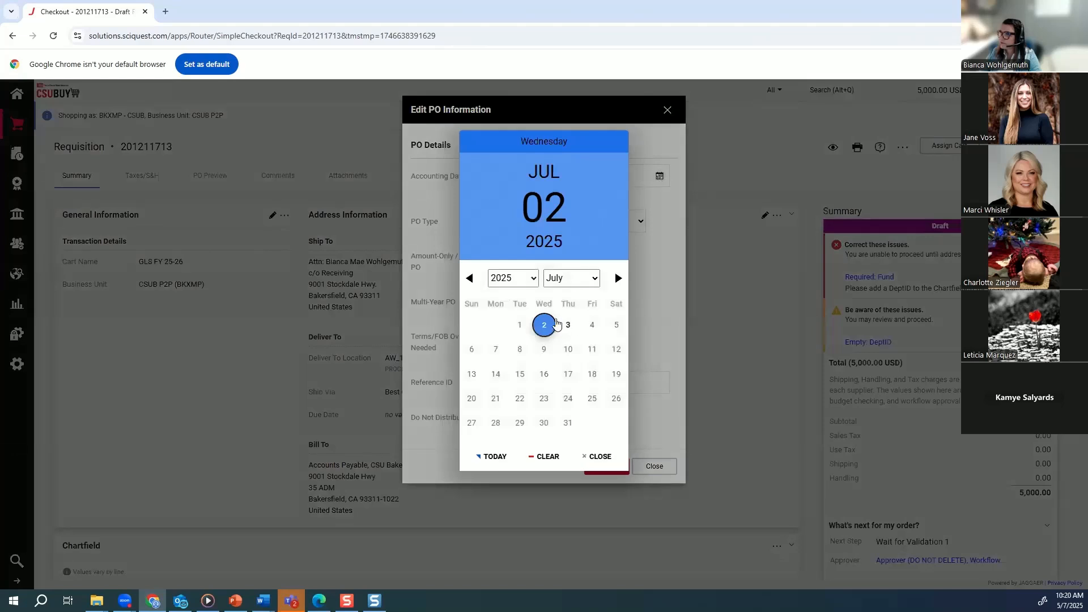
left_click(551, 326)
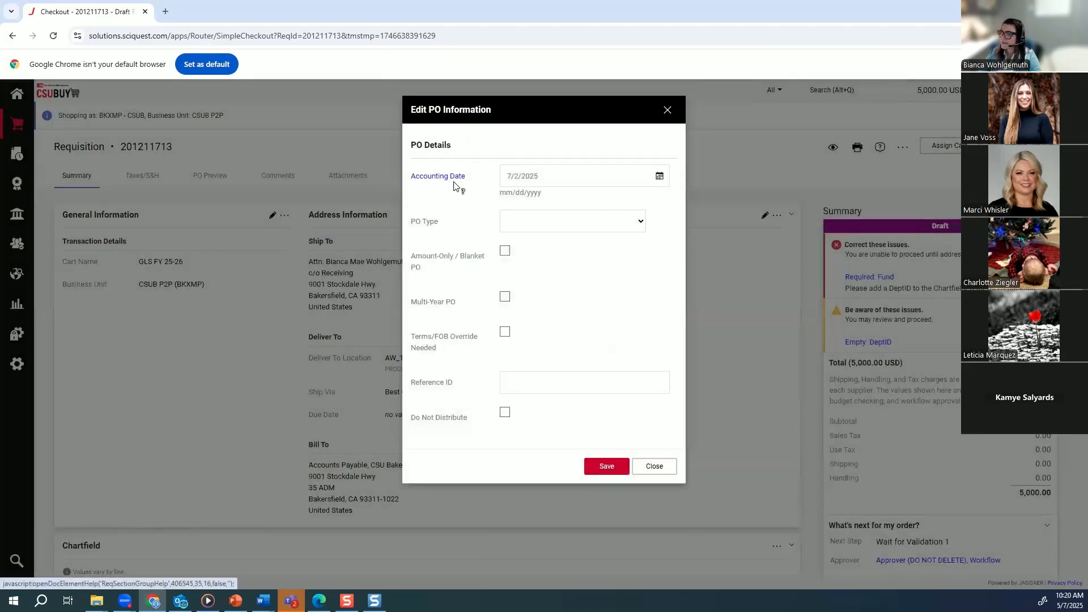
left_click(519, 175)
left_click(601, 466)
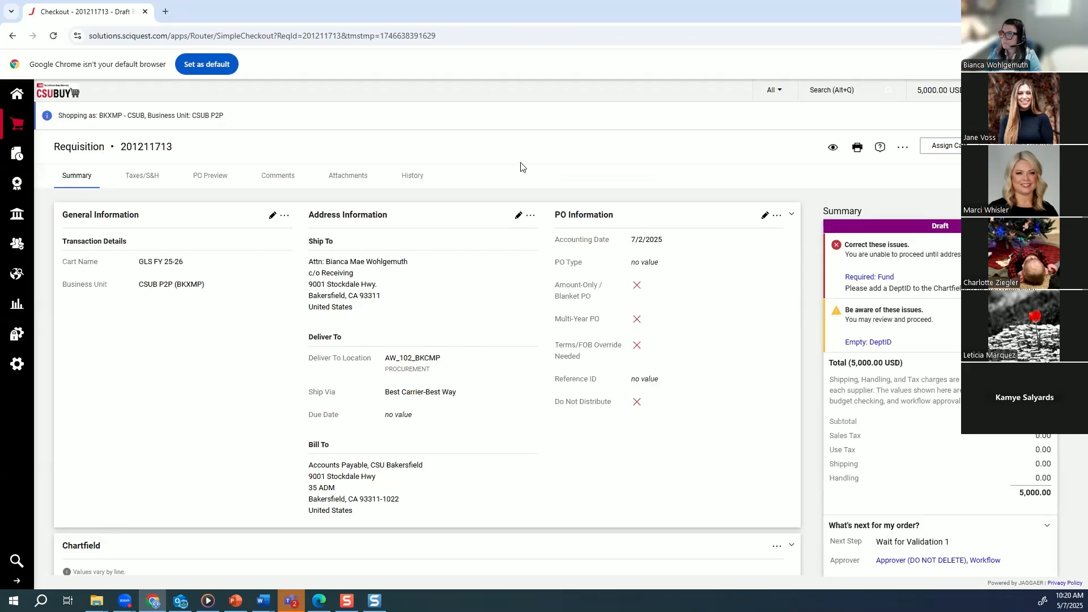
scroll(702, 334, "down", 2)
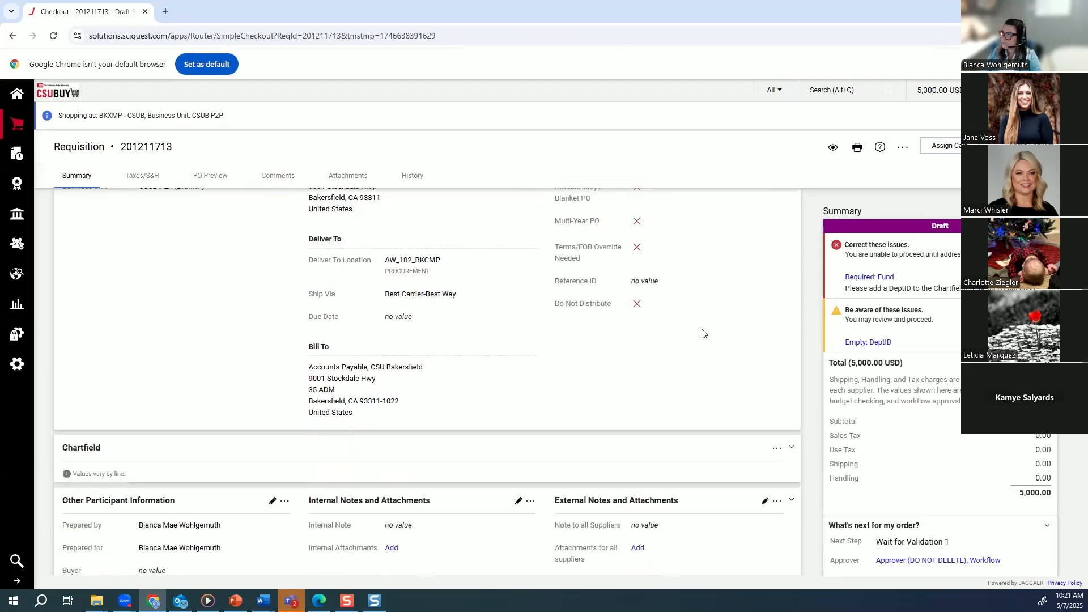
scroll(743, 245, "up", 2)
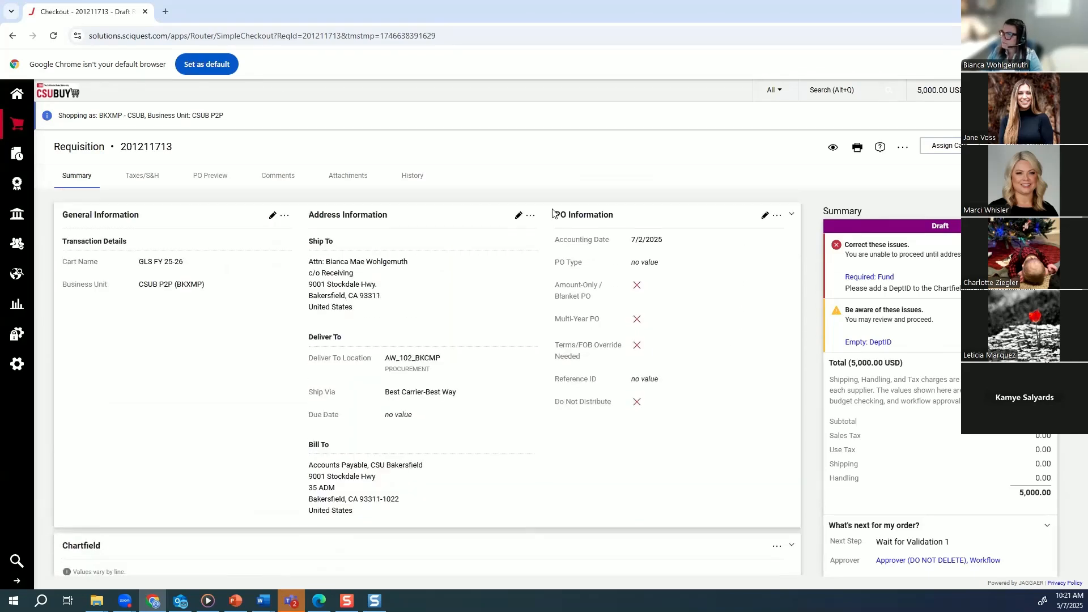